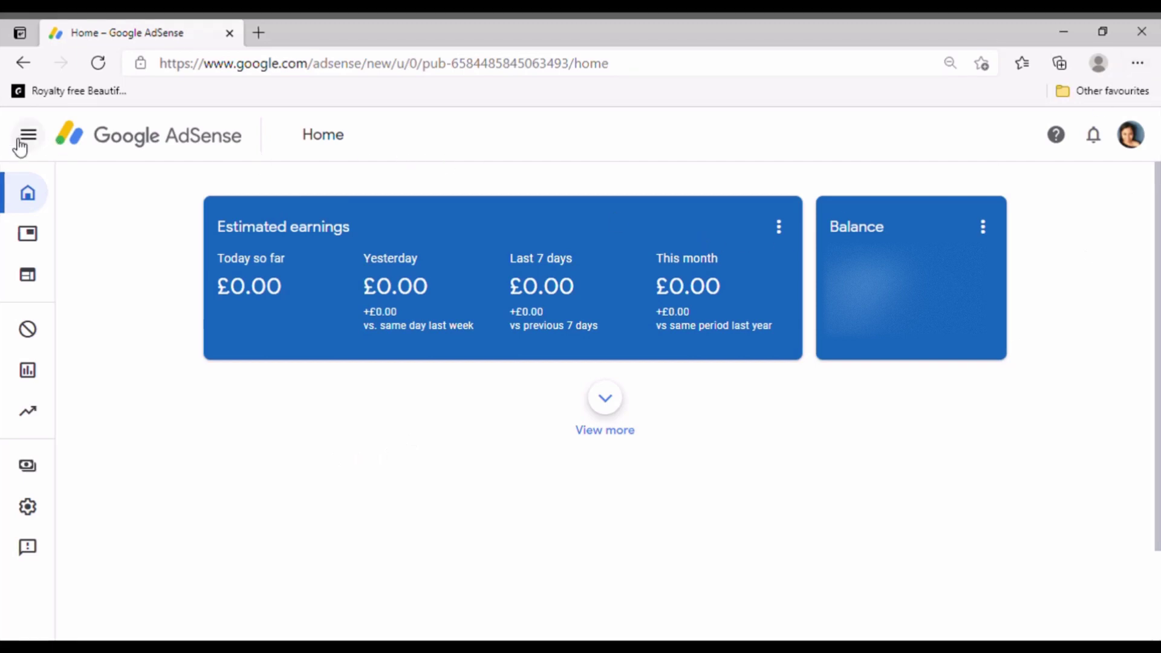
Go to Payments and open the payments profile settings to find United States tax info
mouse_move(27, 184)
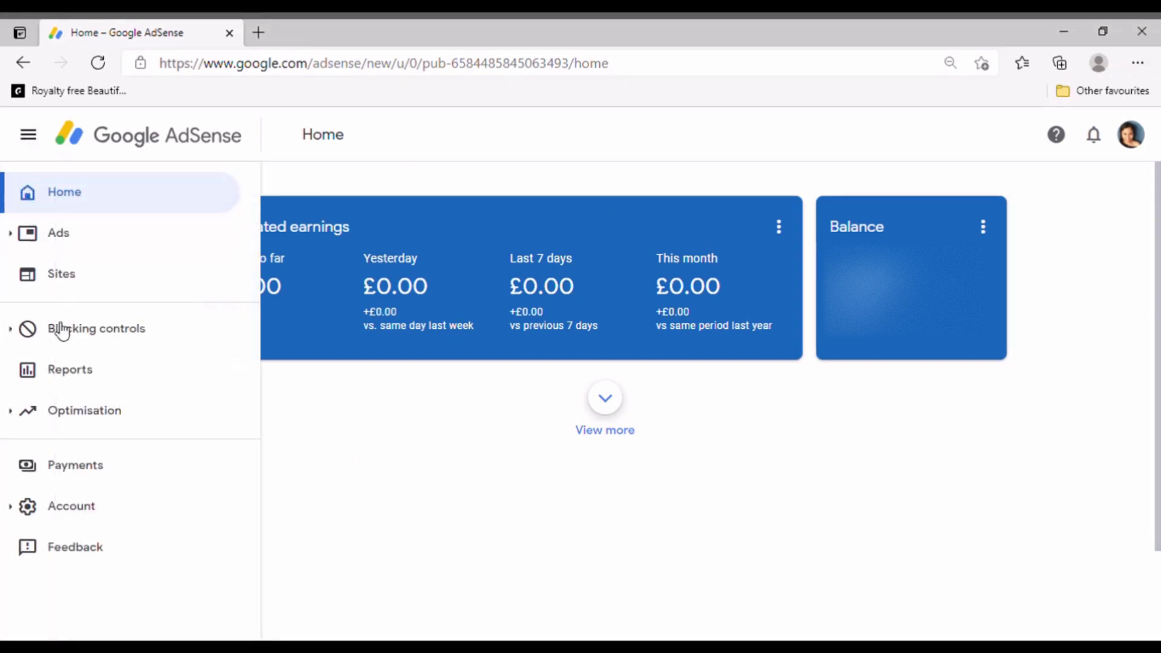
click(78, 469)
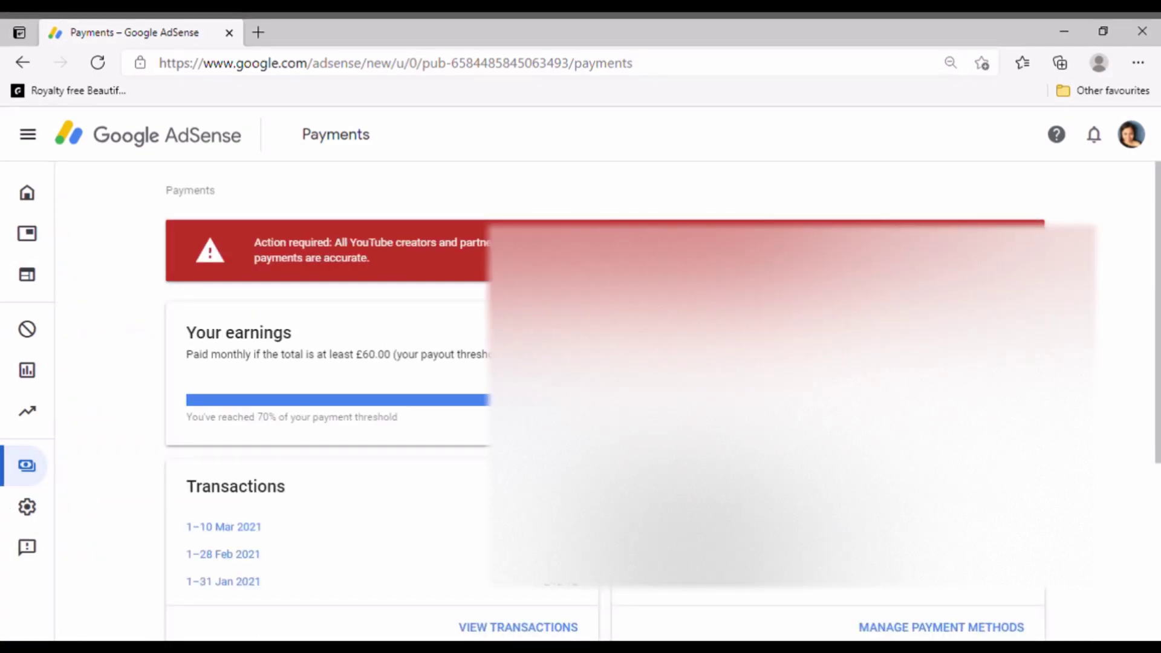
scroll(605, 363, down, 5)
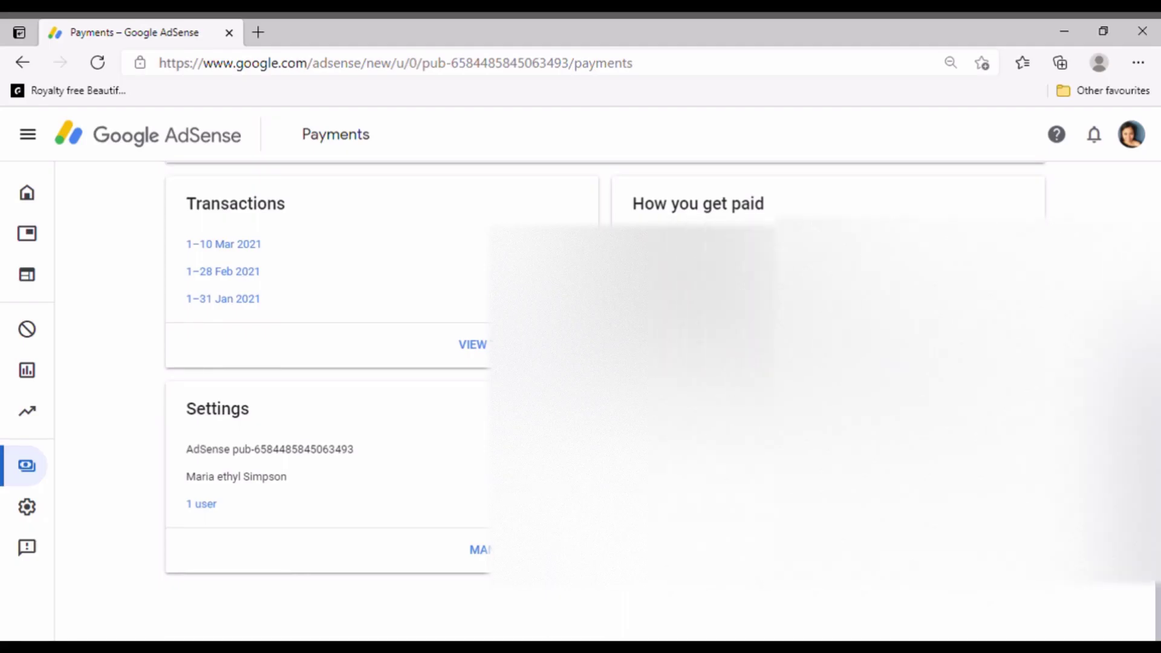
click(481, 549)
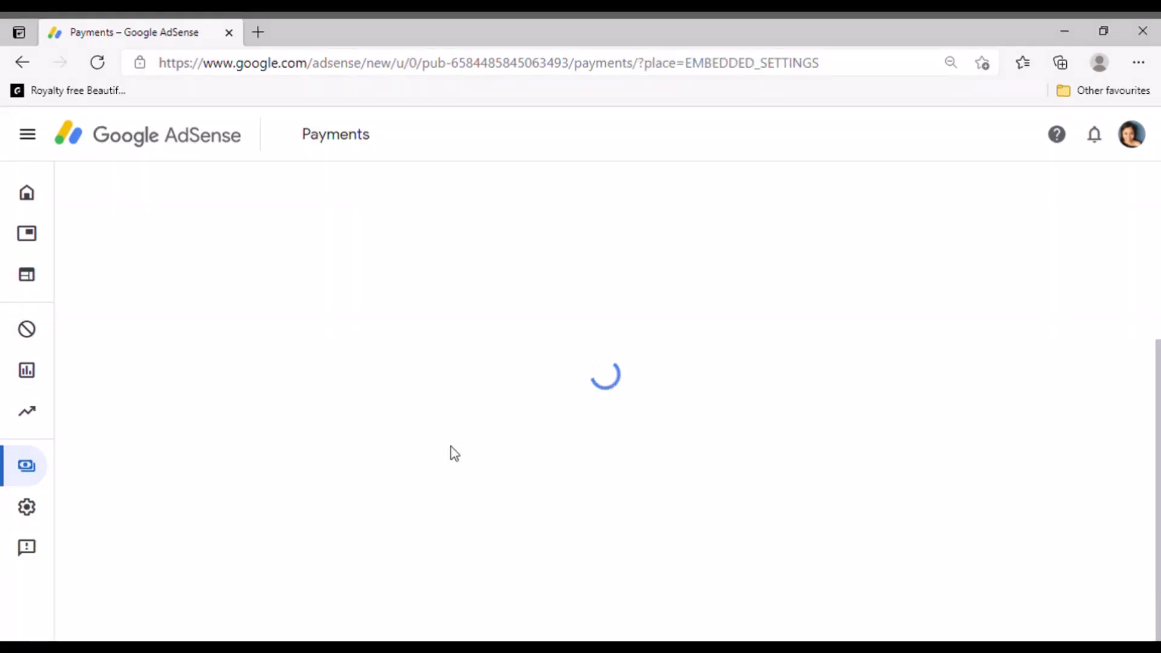
scroll(451, 446, down, 3)
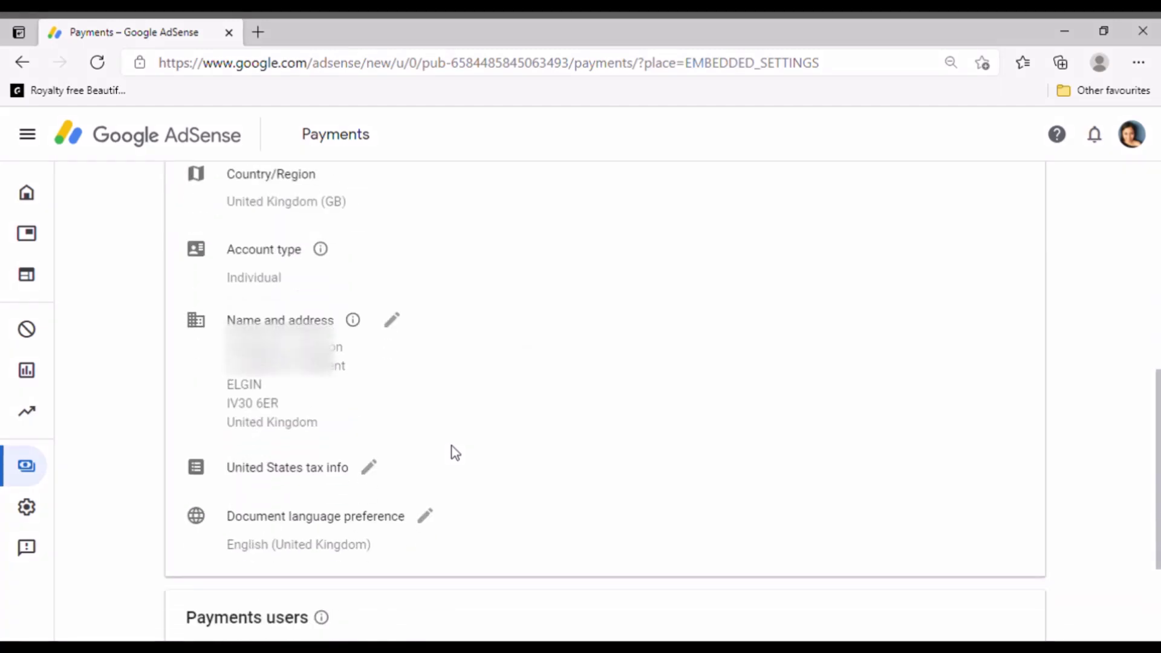
scroll(311, 370, down, 3)
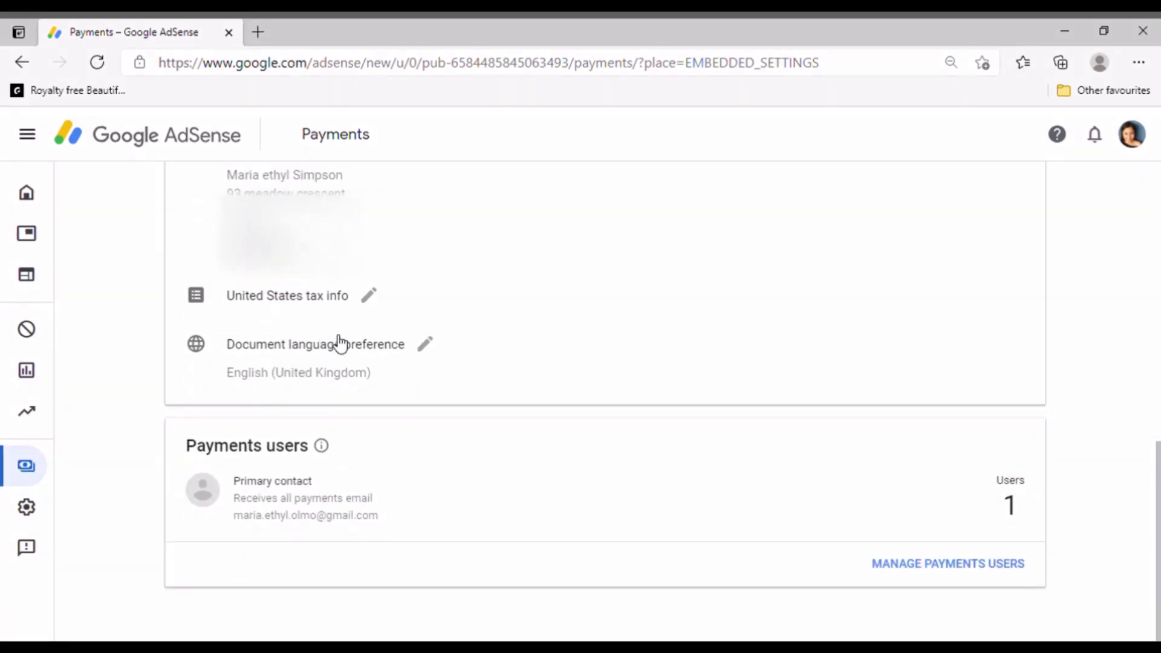
Open the United States tax info management page and start adding new tax info
click(369, 295)
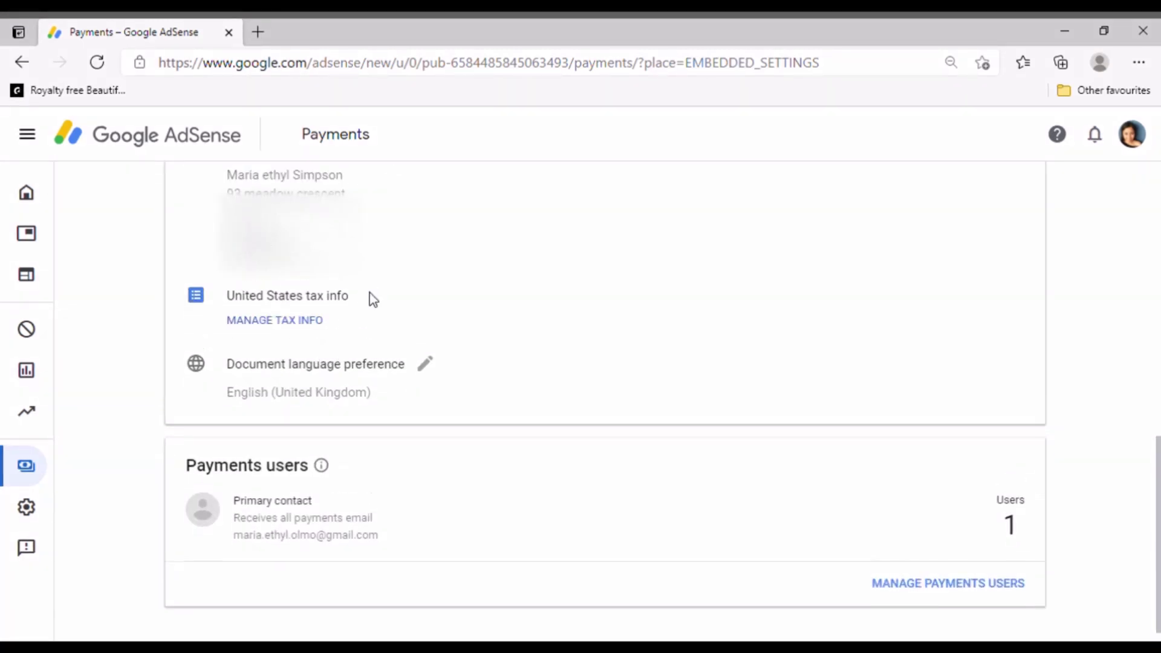
click(284, 322)
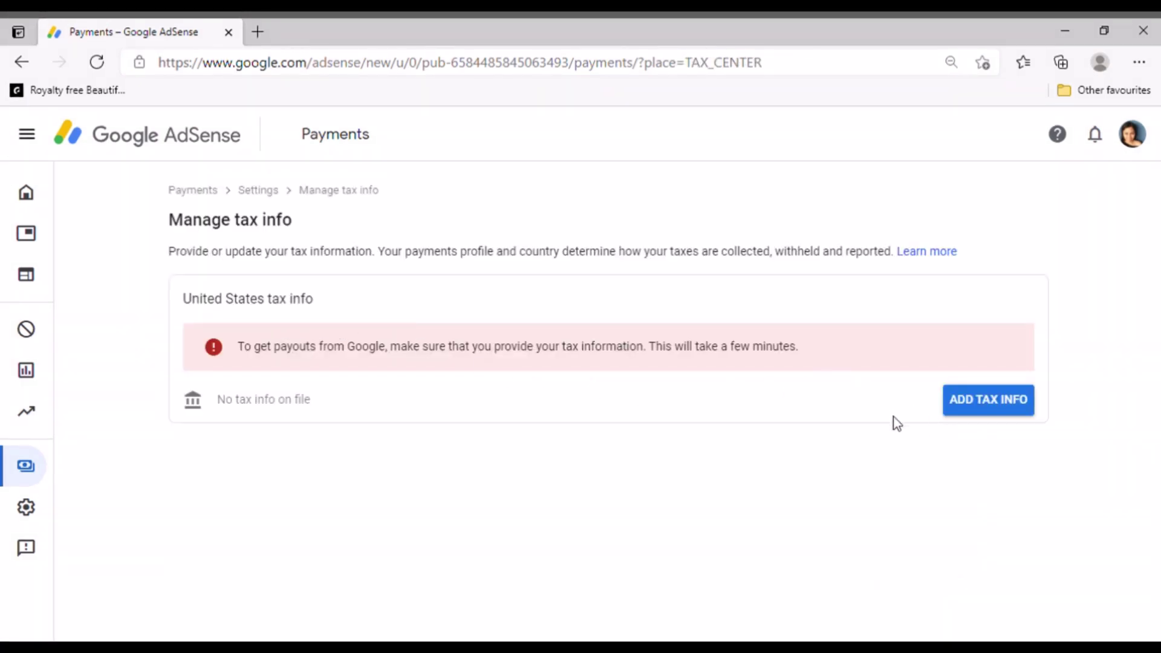
click(987, 404)
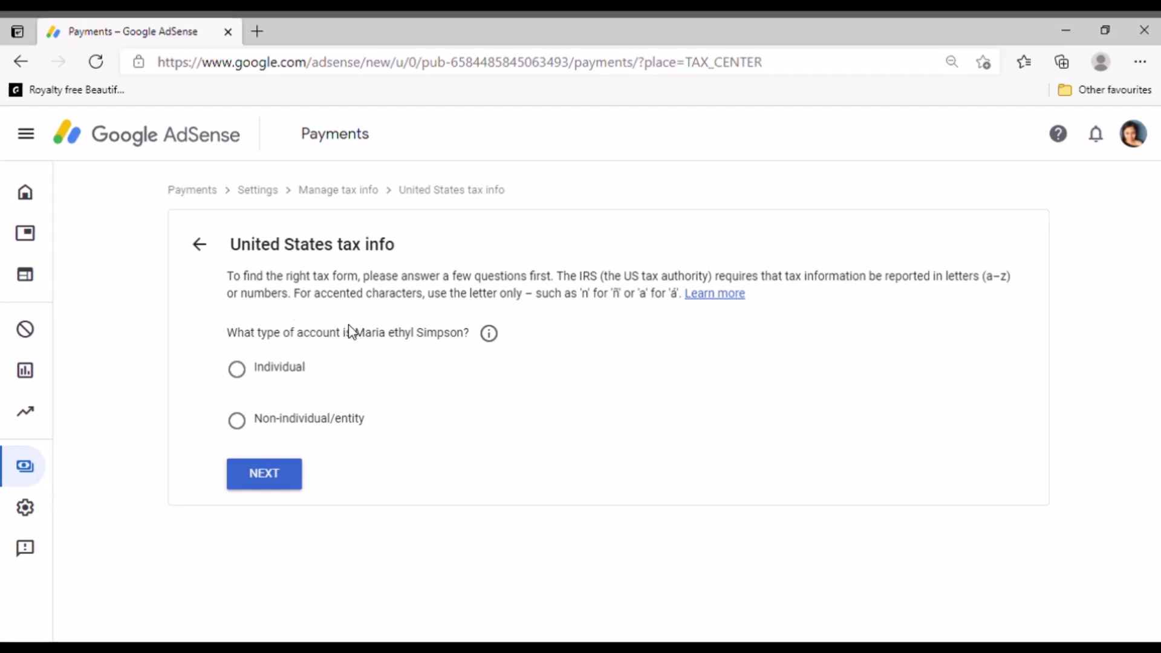
Answer Individual and not a US citizen or resident, then select the W-8BEN form
click(238, 368)
click(264, 481)
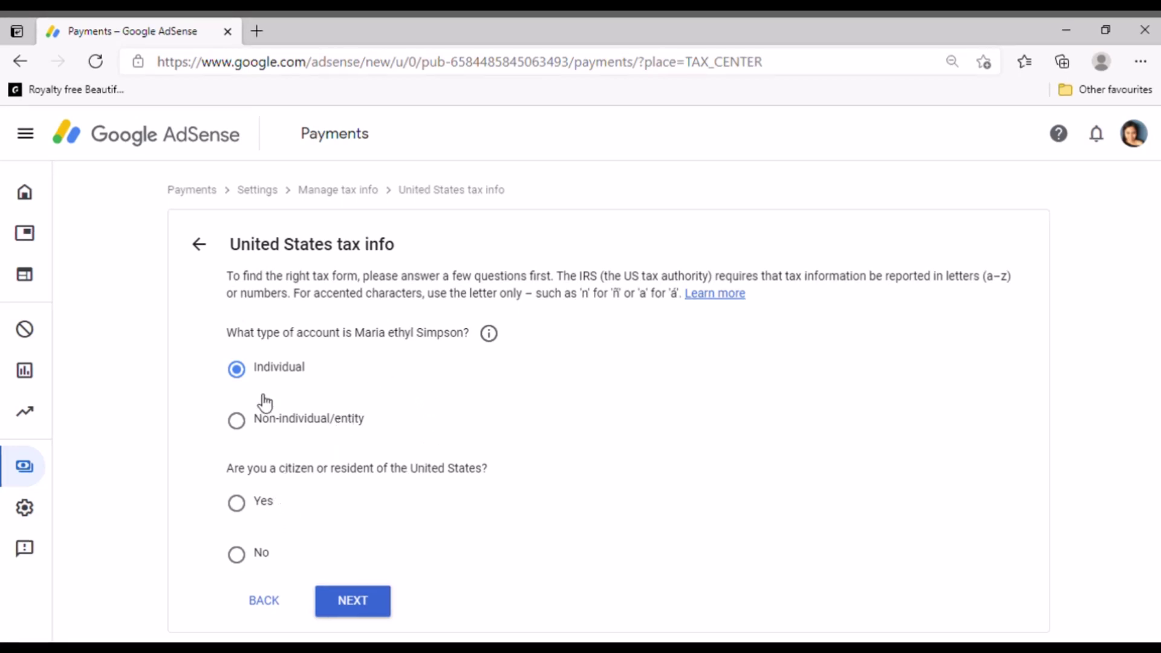
click(237, 555)
click(354, 602)
scroll(358, 596, down, 2)
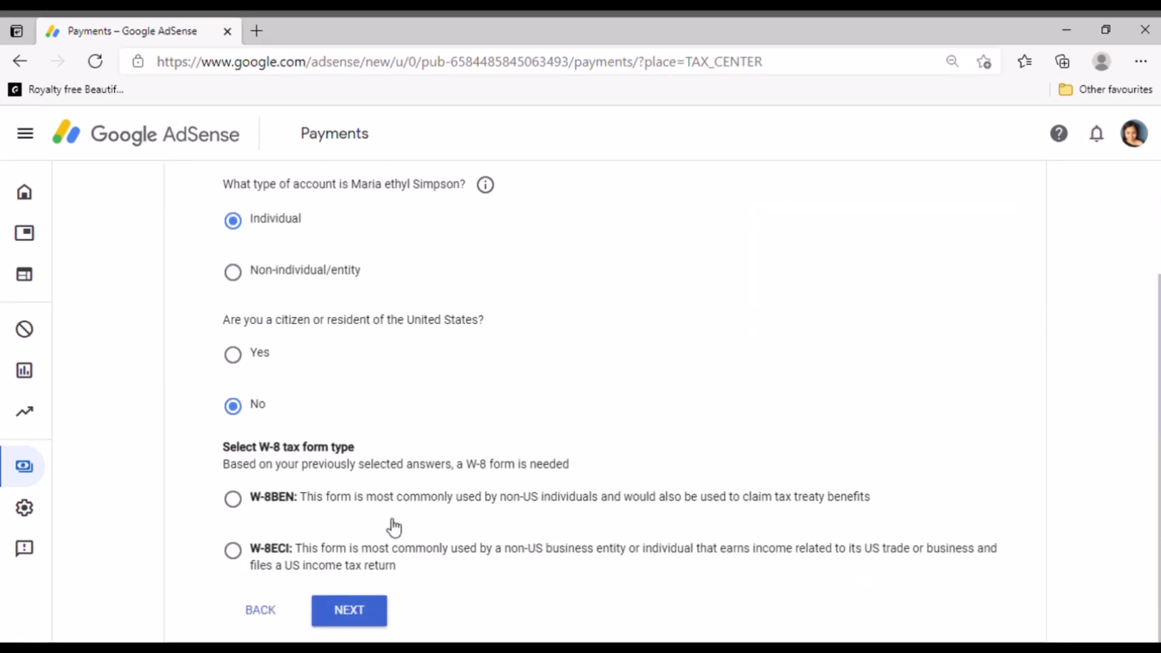
click(234, 498)
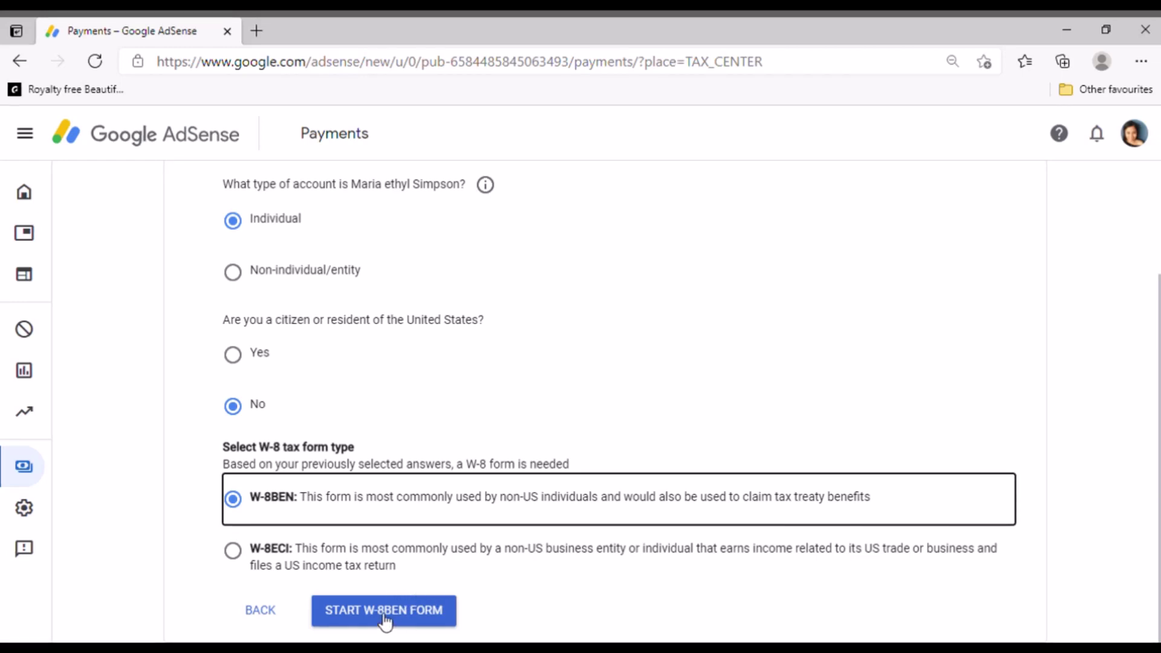
Start the W-8BEN form and correct the Name of individual to the full legal name
click(384, 611)
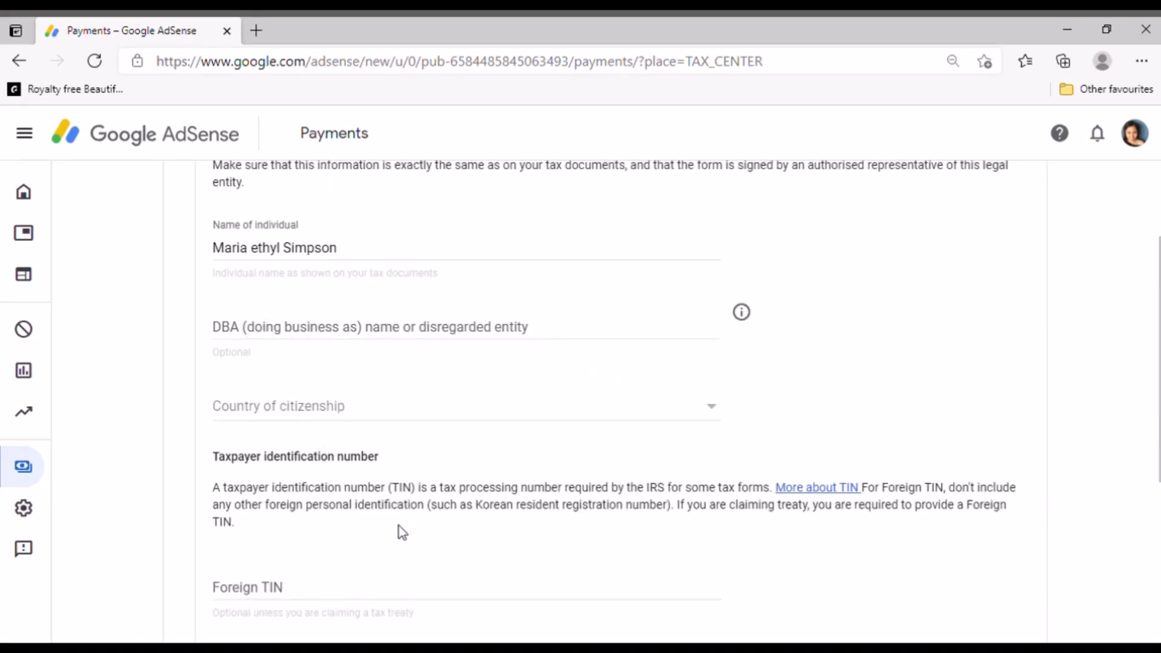
scroll(388, 448, up, 1)
scroll(370, 433, up, 1)
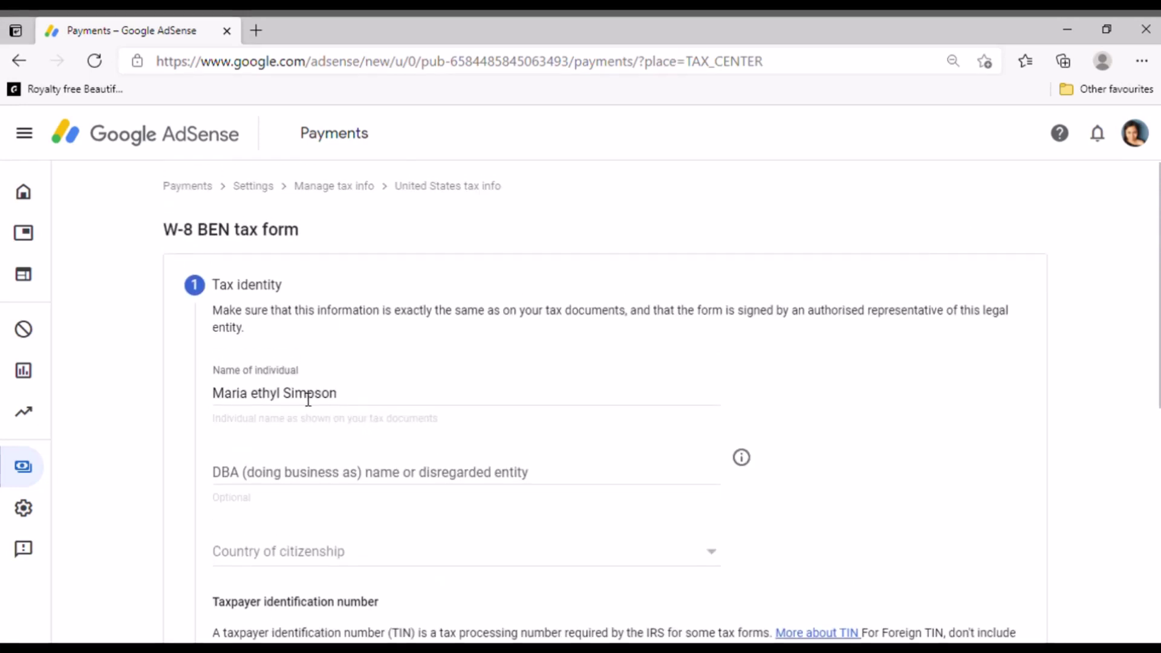
click(435, 399)
key(BackSpace)
key(BackSpace)
key(BackSpace)
key(BackSpace)
key(BackSpace)
key(BackSpace)
key(BackSpace)
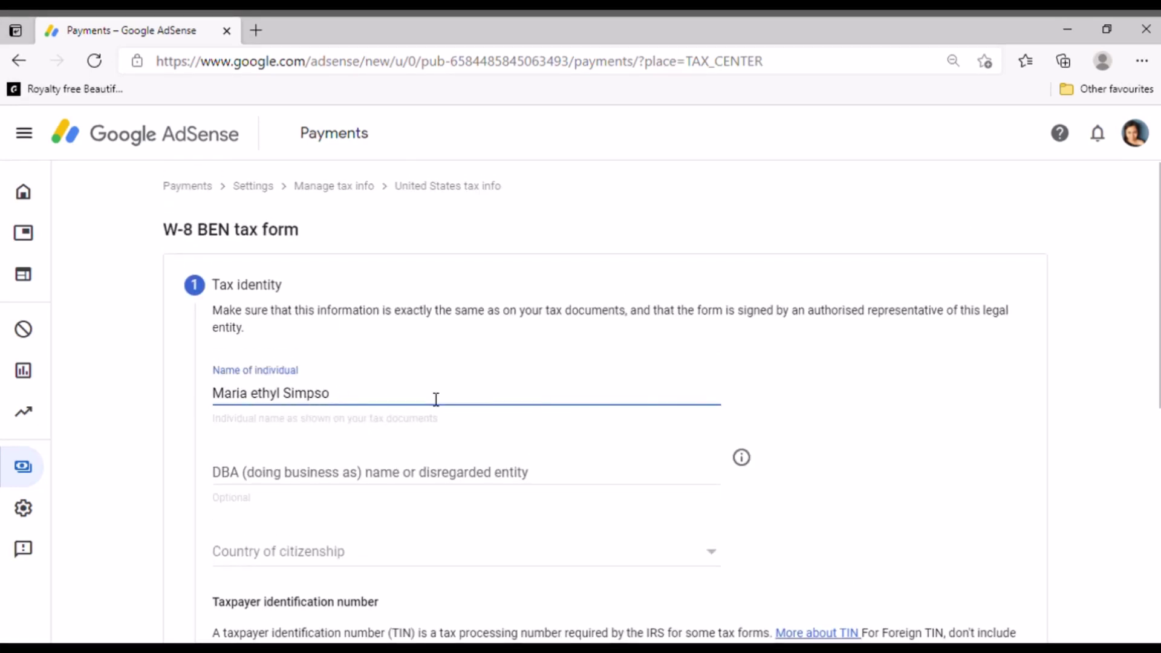
key(BackSpace)
key(BackSpace)
key(BackSpace)
key(BackSpace)
key(BackSpace)
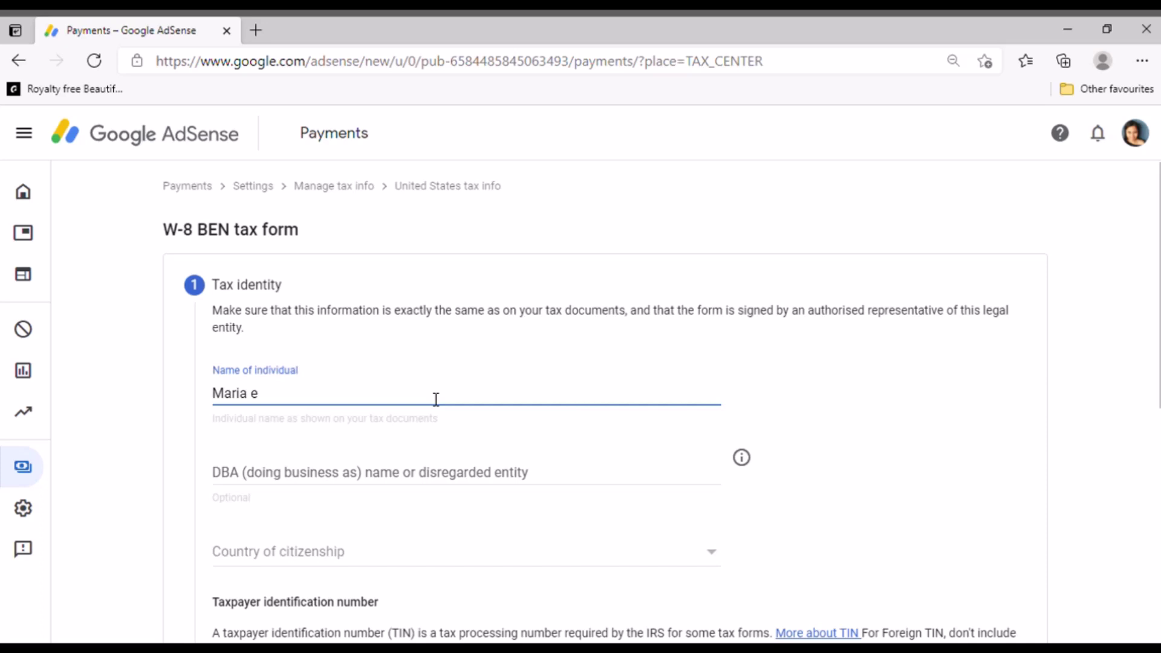
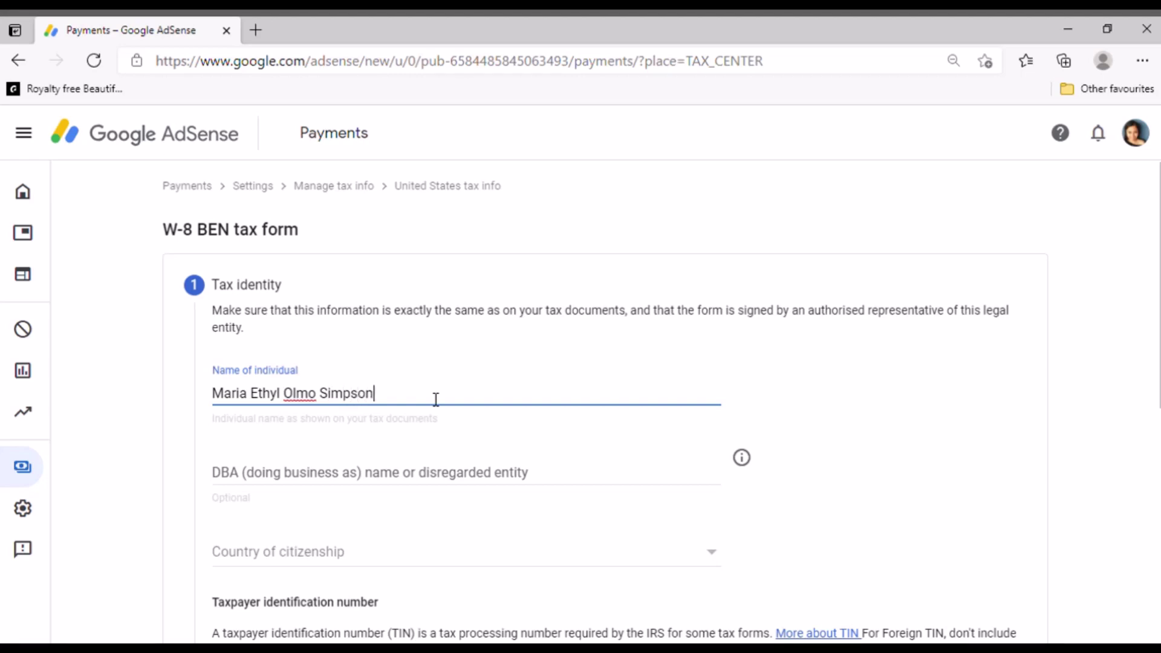
Set the Country of citizenship to United Kingdom
scroll(433, 407, down, 2)
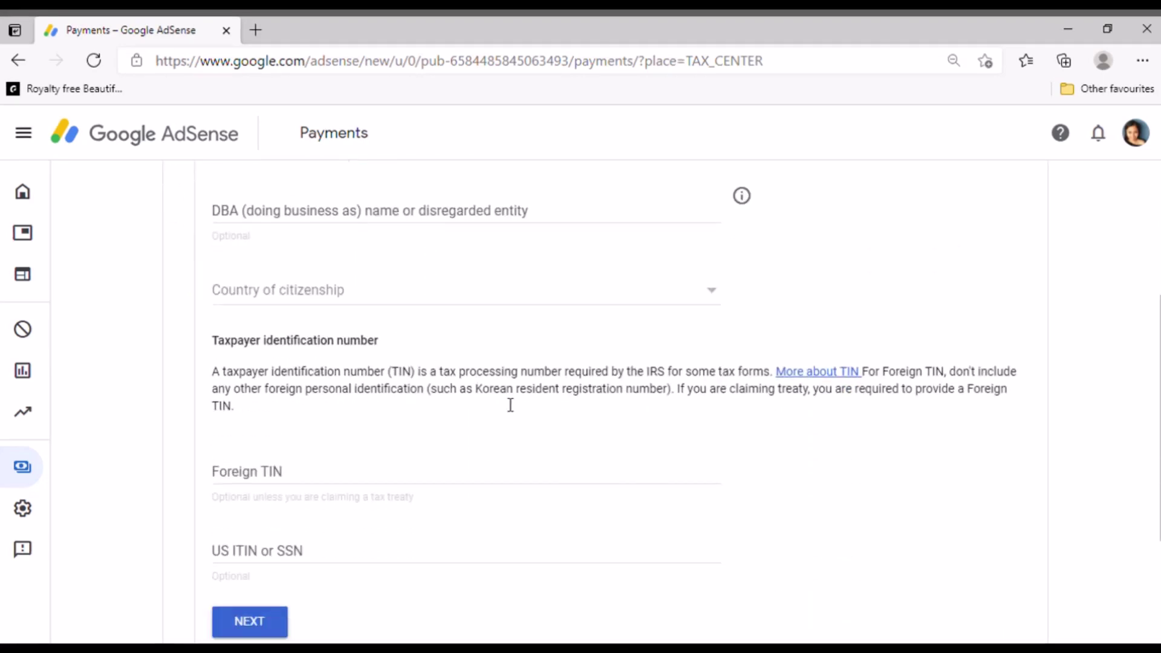
scroll(605, 332, down, 1)
click(713, 253)
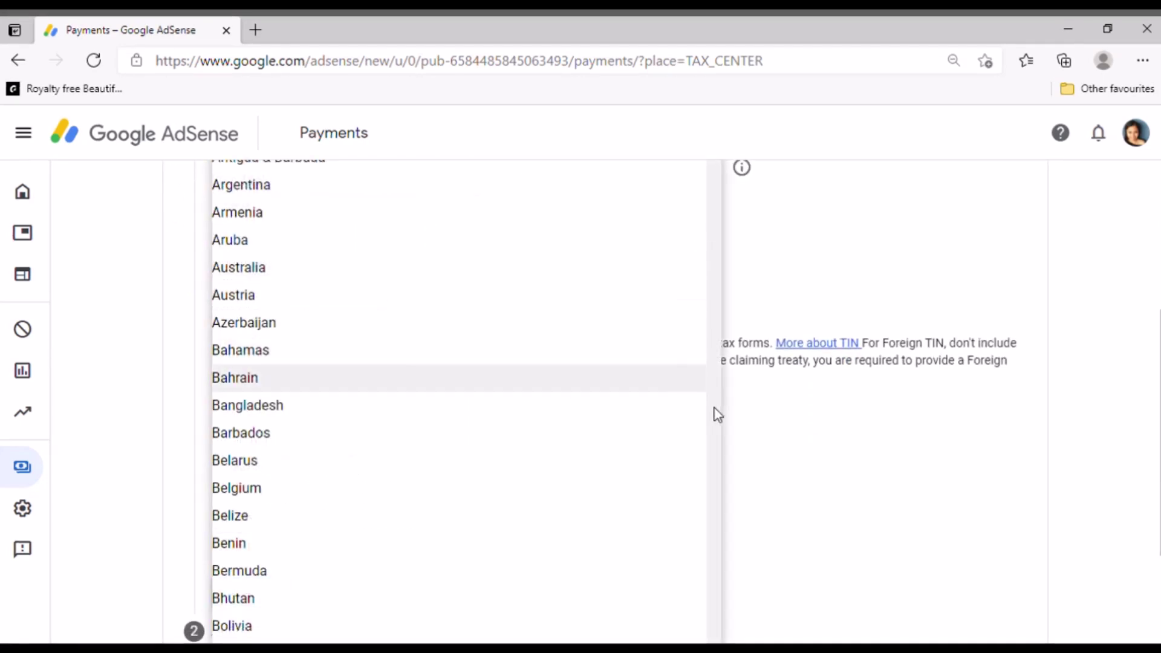
scroll(695, 436, down, 20)
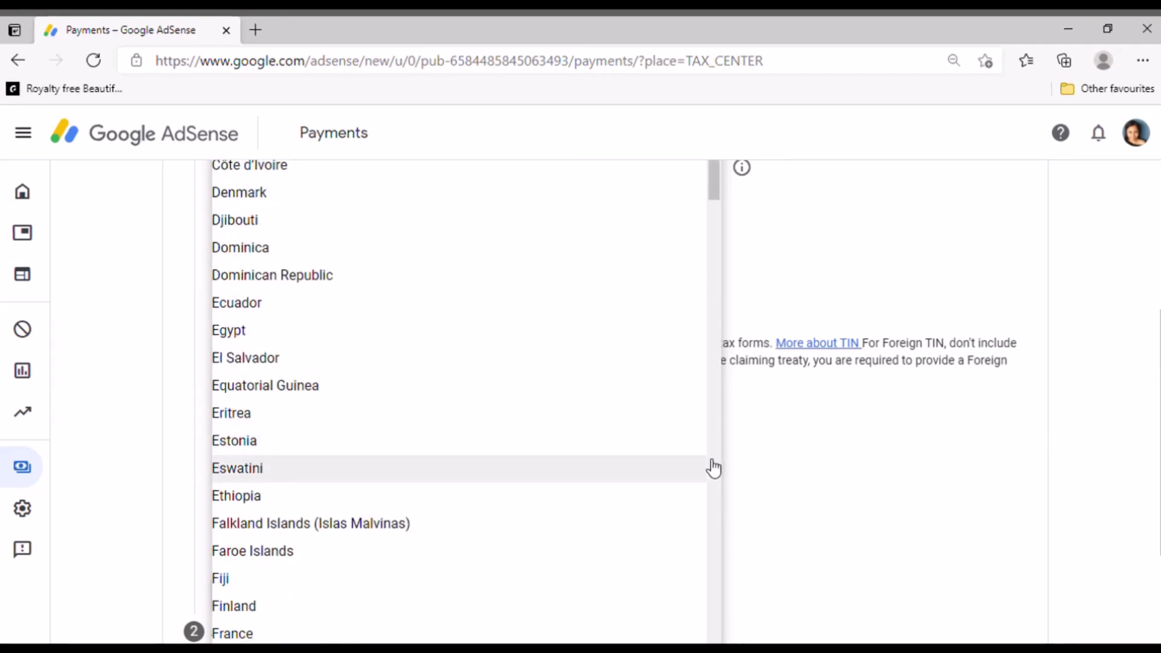
scroll(714, 467, down, 20)
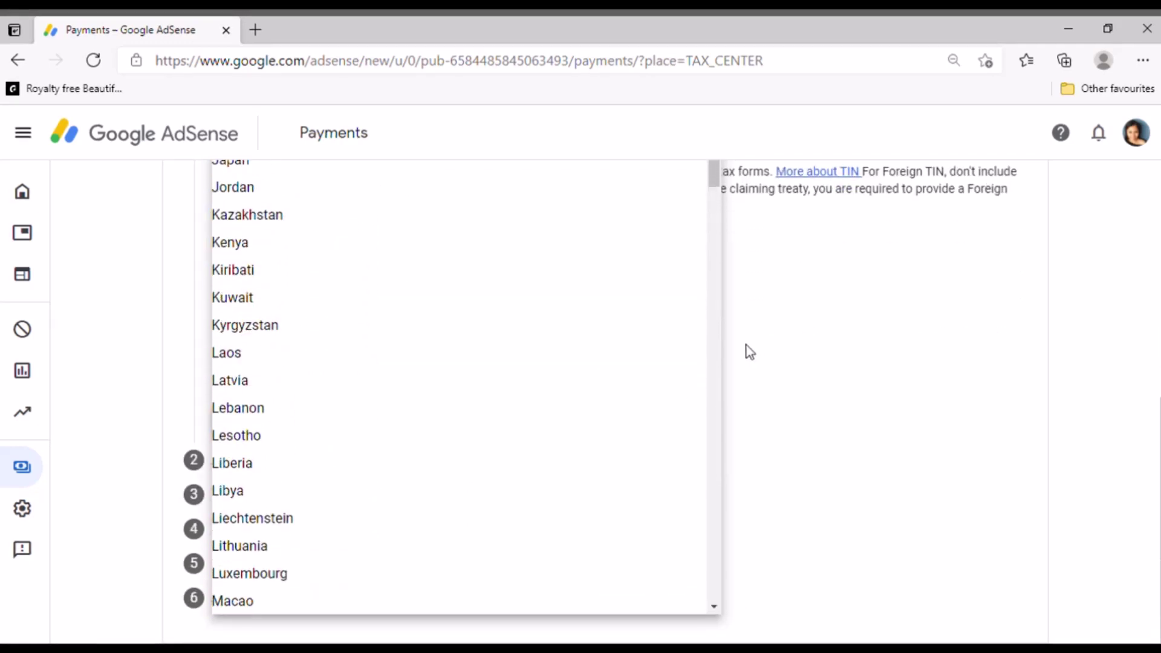
drag(716, 182, 747, 572)
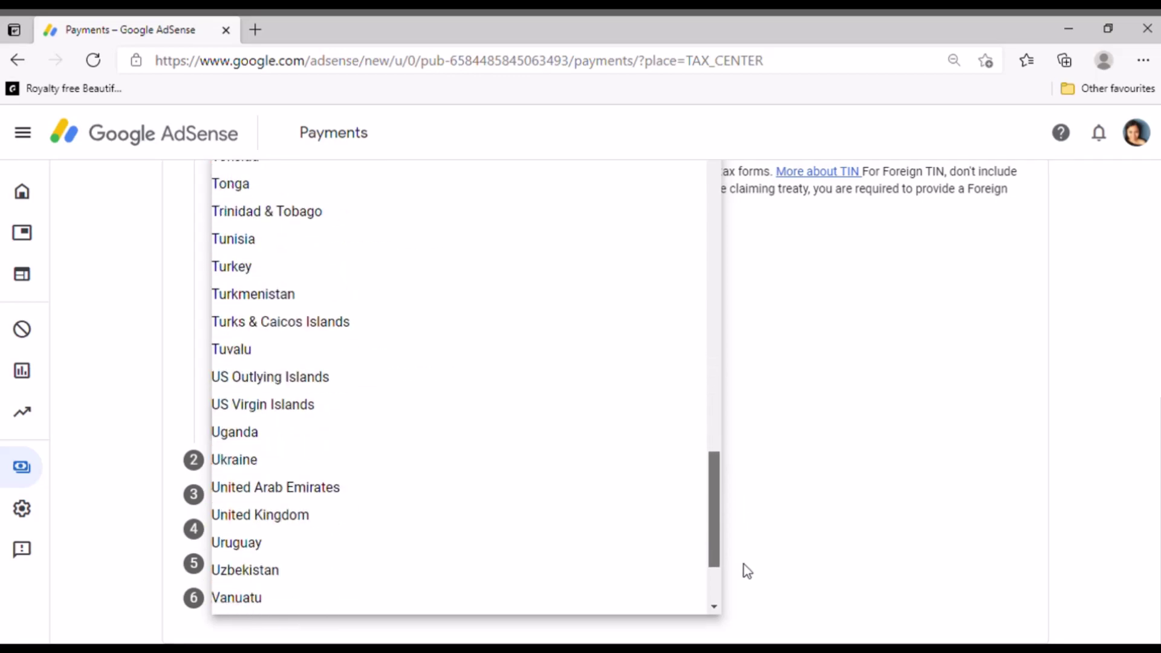
click(342, 516)
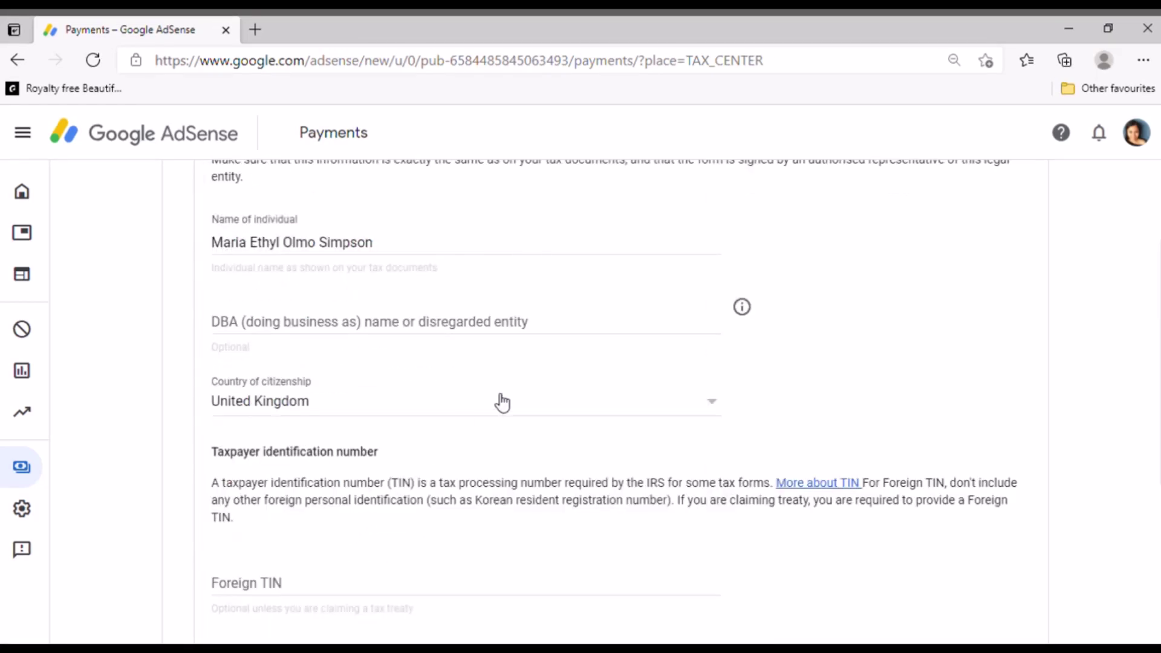
scroll(503, 402, up, 1)
scroll(497, 403, down, 4)
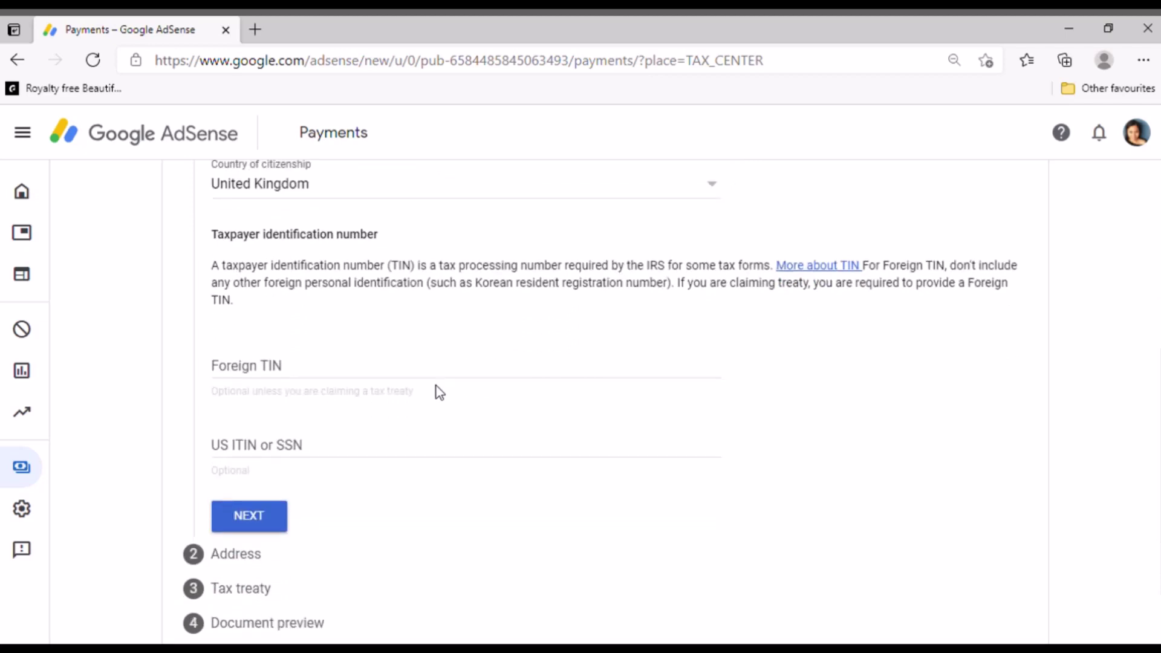
Enter the foreign tax identification number and continue to the Address step
click(325, 369)
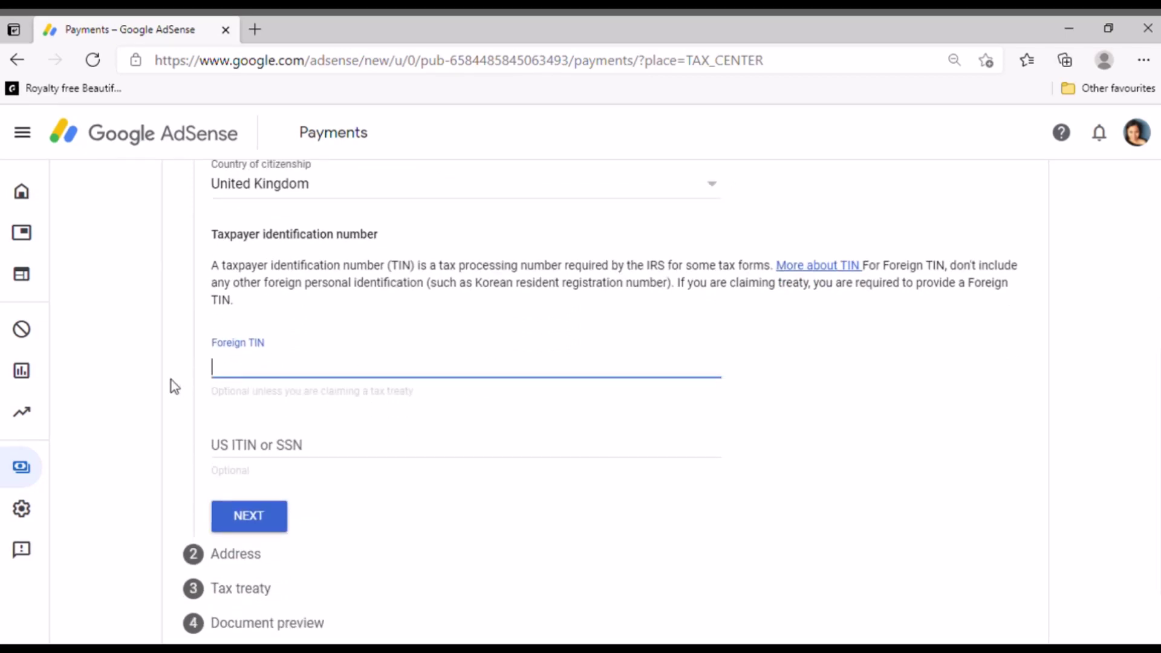
scroll(398, 336, up, 3)
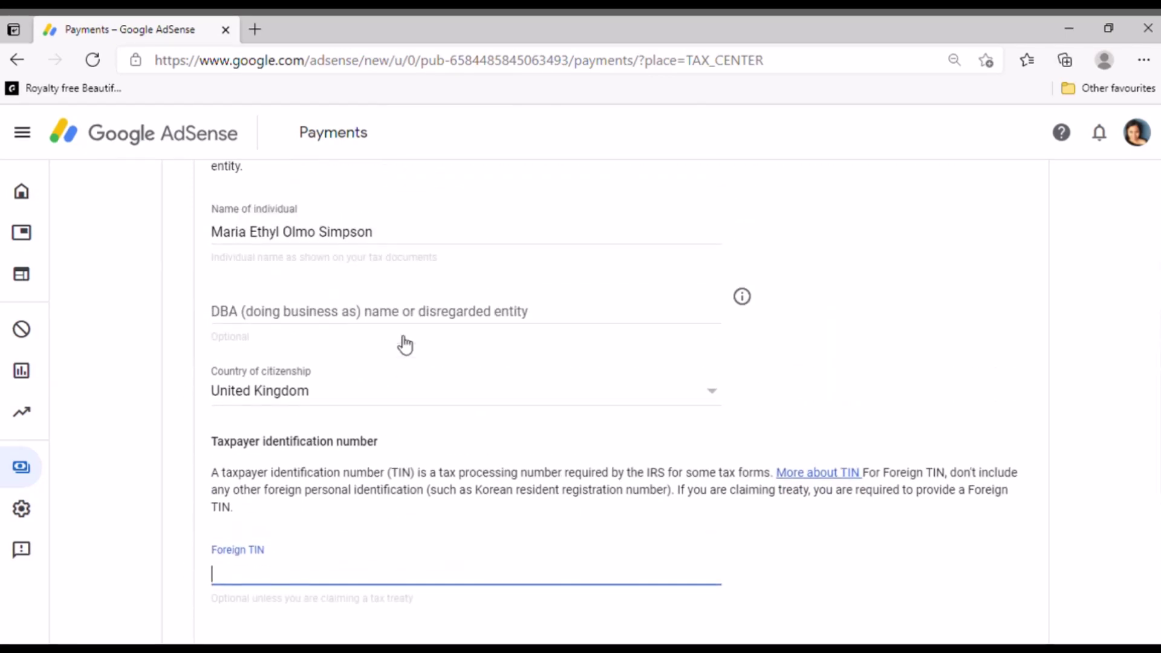
scroll(398, 337, down, 2)
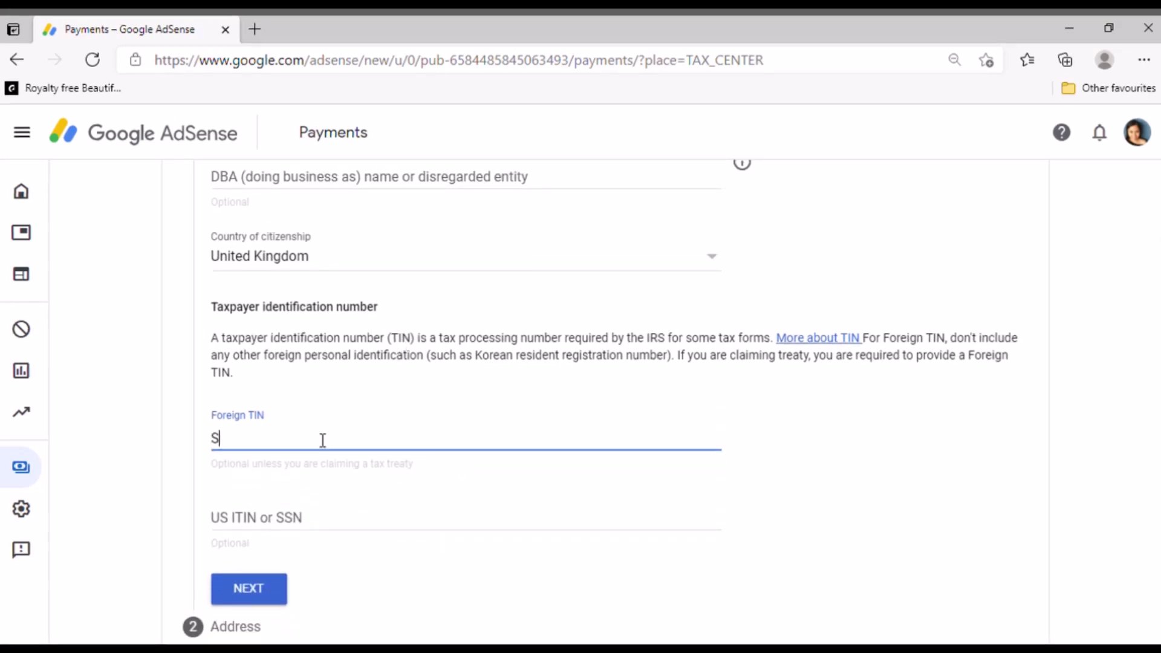
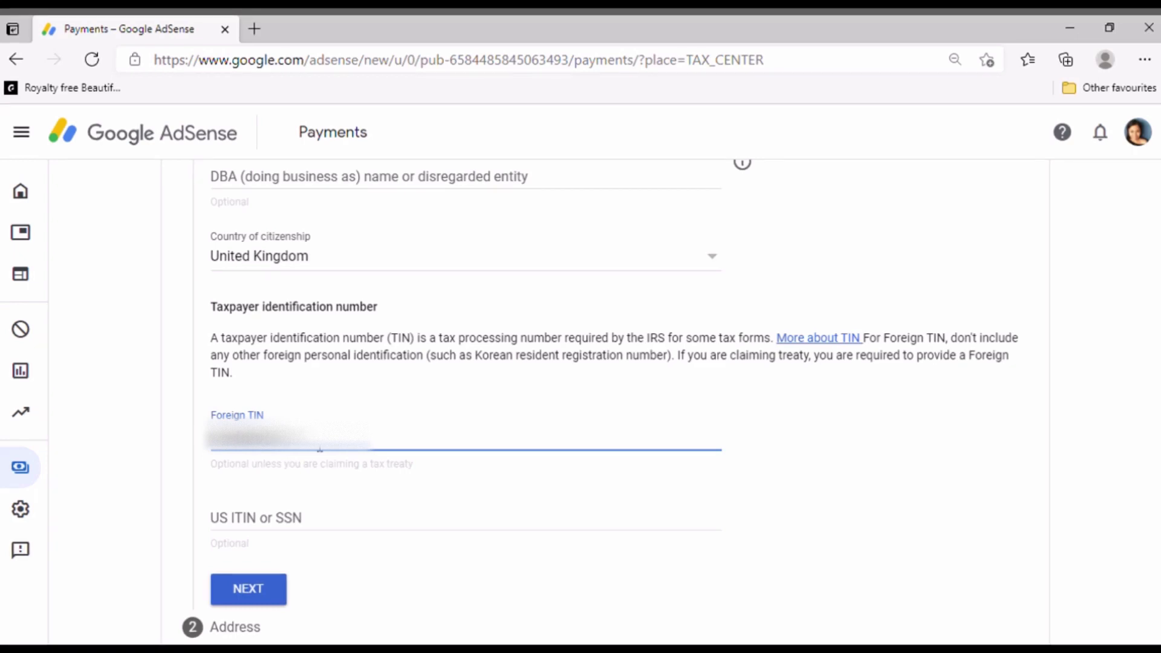
scroll(161, 474, down, 2)
click(265, 445)
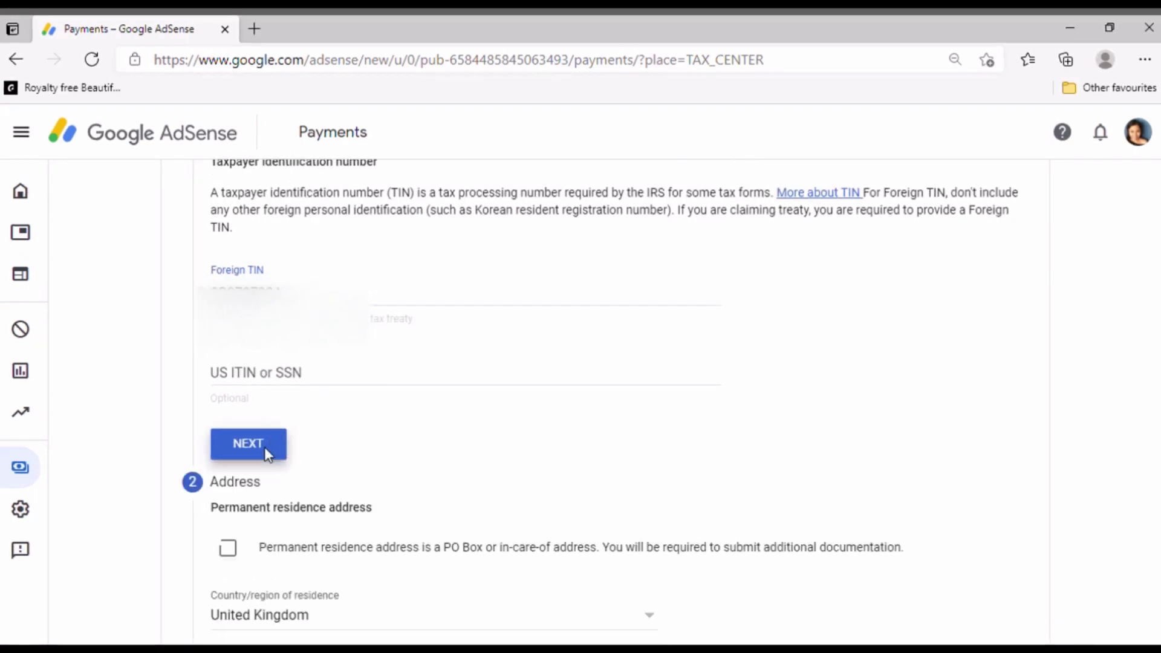
Fill in the residence address, mark postal address as the same, and proceed to Tax treaty
scroll(276, 446, down, 7)
scroll(306, 327, up, 6)
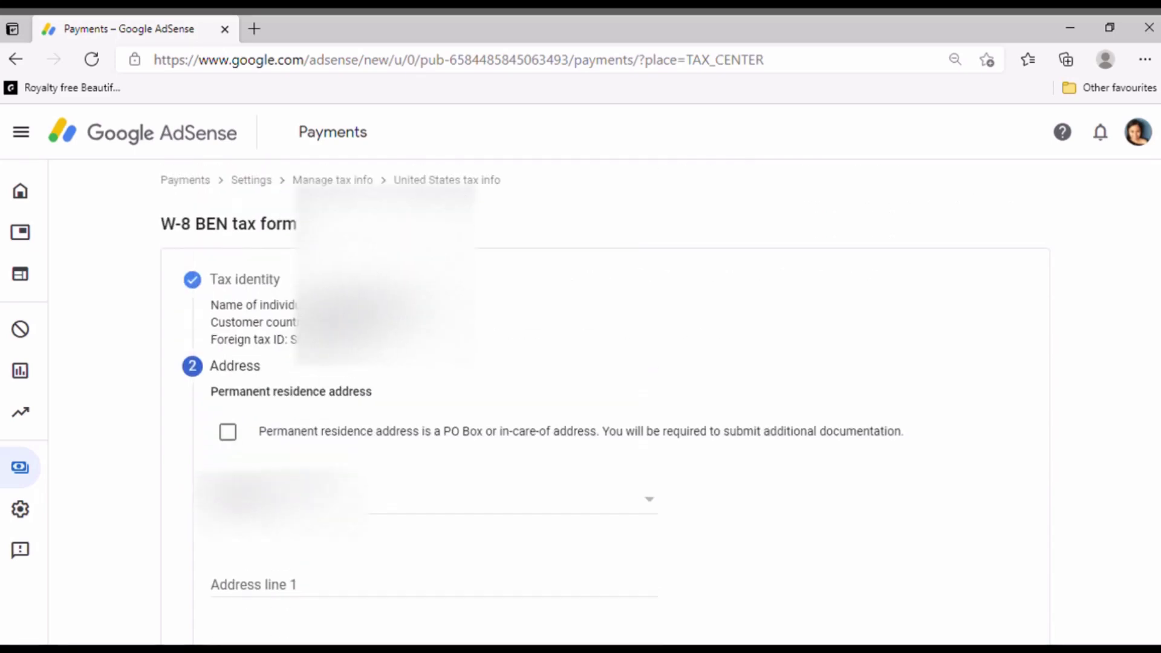
scroll(239, 365, down, 1)
scroll(246, 360, down, 2)
scroll(259, 334, up, 1)
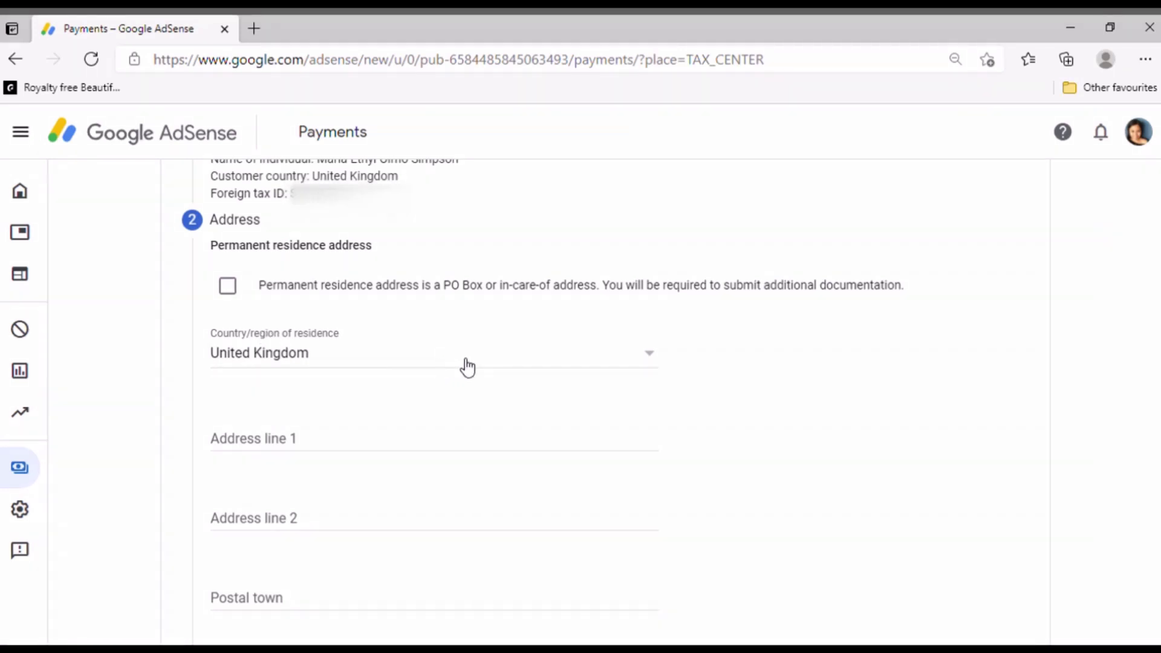
click(353, 435)
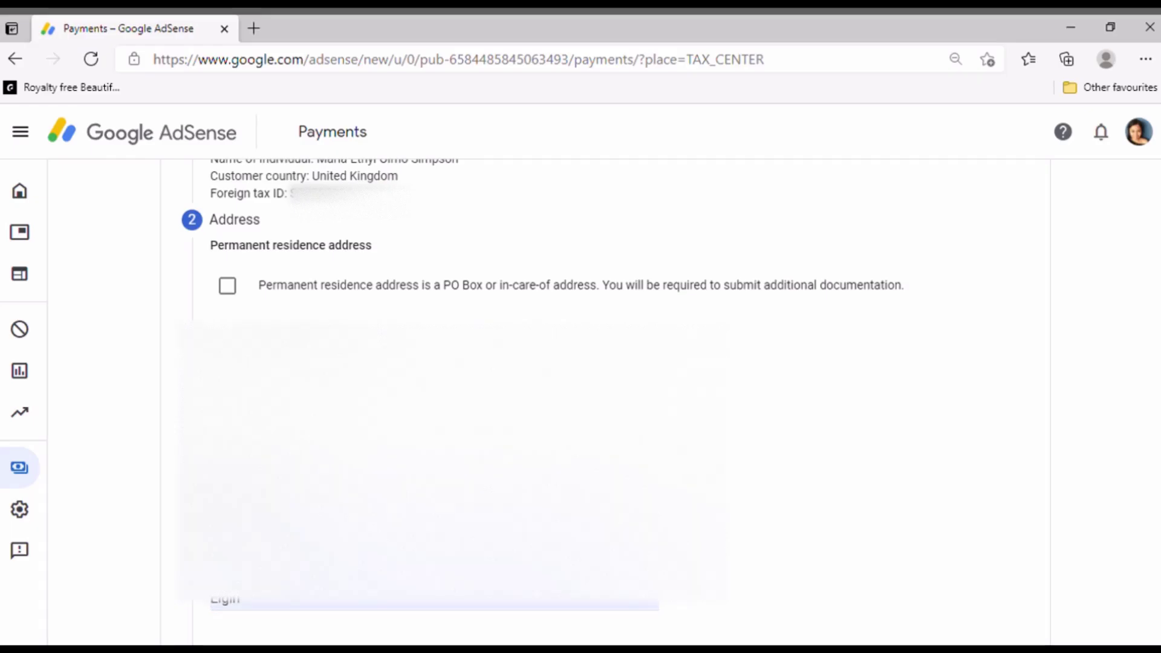
scroll(312, 432, down, 5)
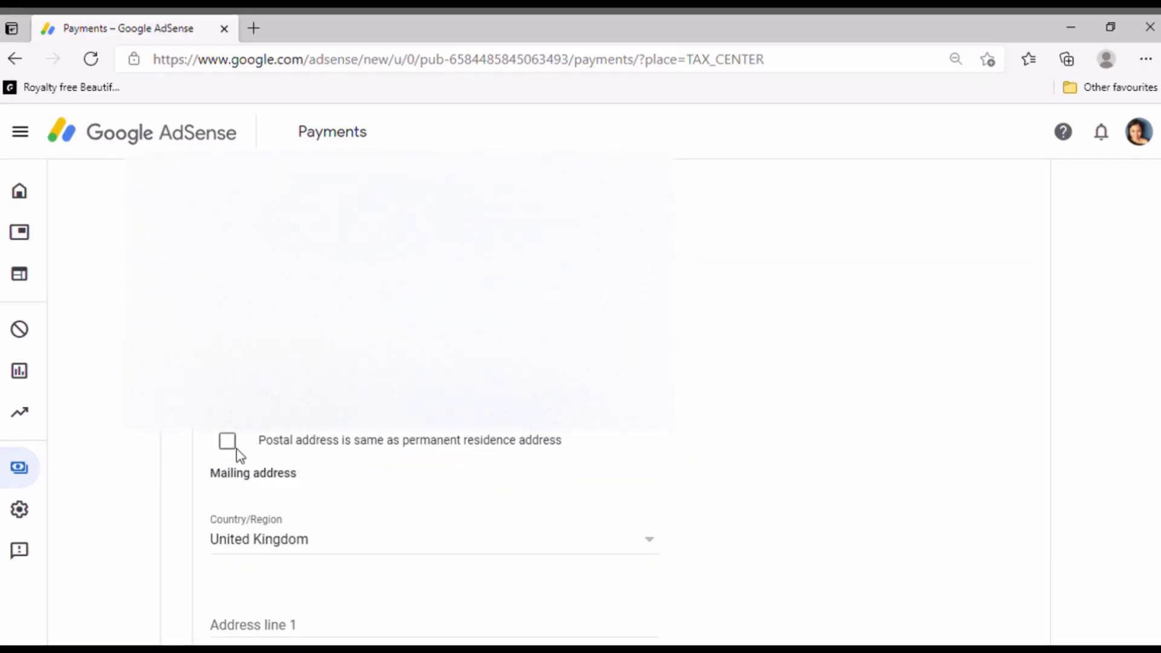
click(228, 441)
scroll(381, 435, down, 1)
scroll(379, 435, up, 4)
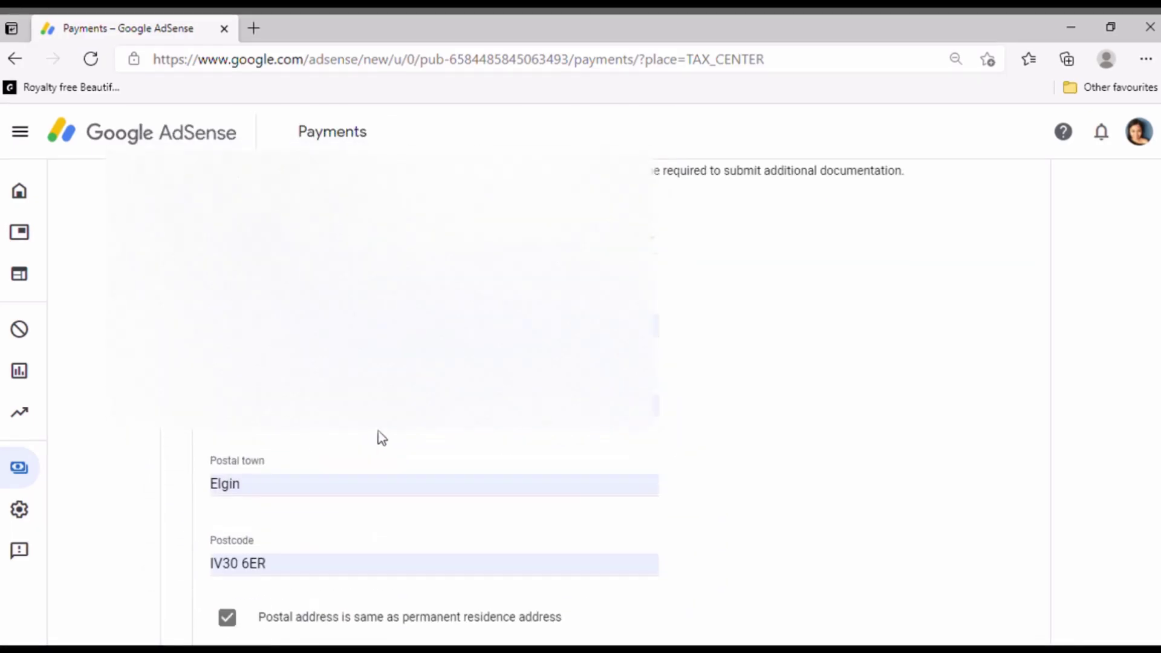
scroll(379, 441, down, 4)
click(331, 470)
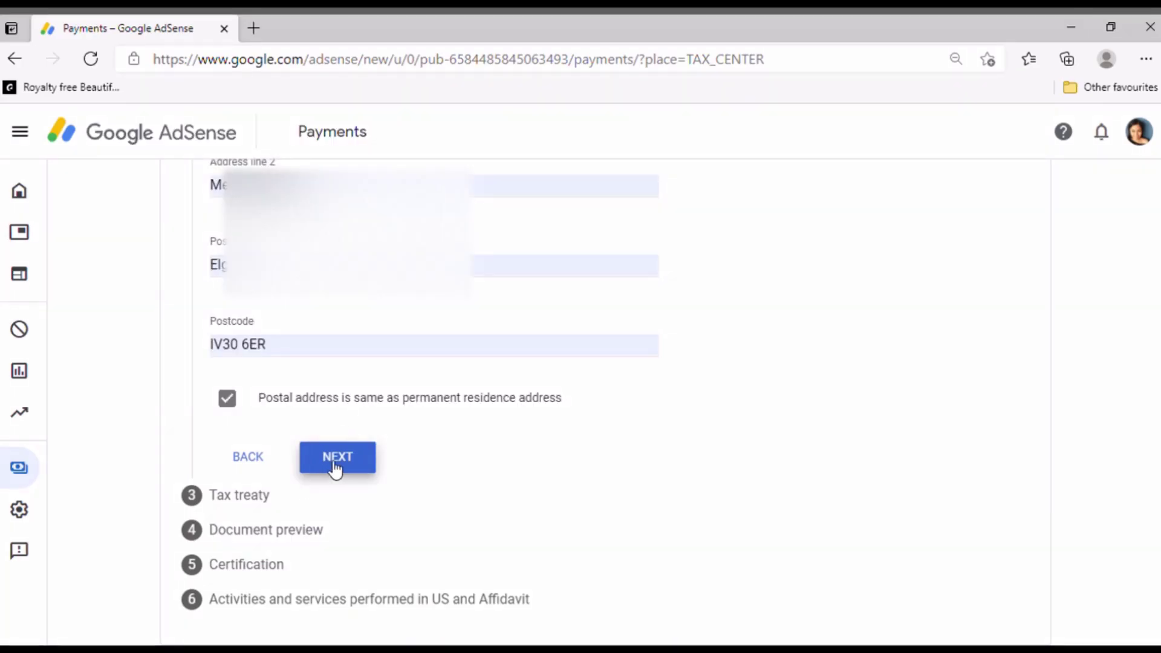
Claim a reduced treaty withholding rate as a resident of United Kingdom
scroll(365, 409, up, 1)
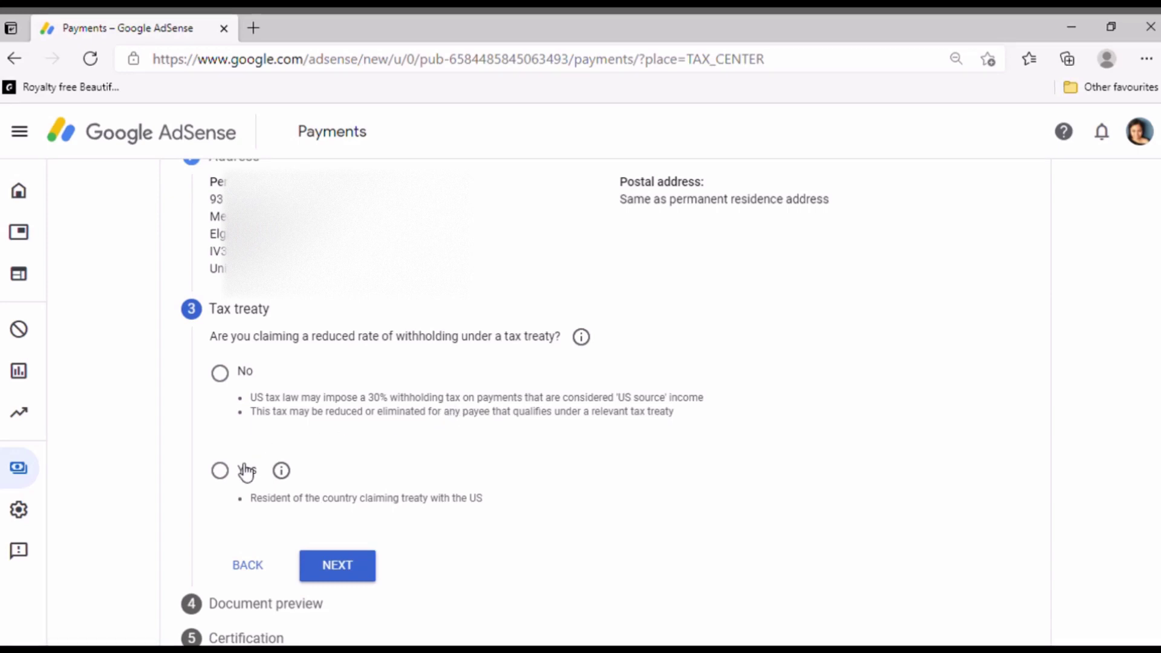
click(233, 482)
click(220, 471)
scroll(393, 504, down, 2)
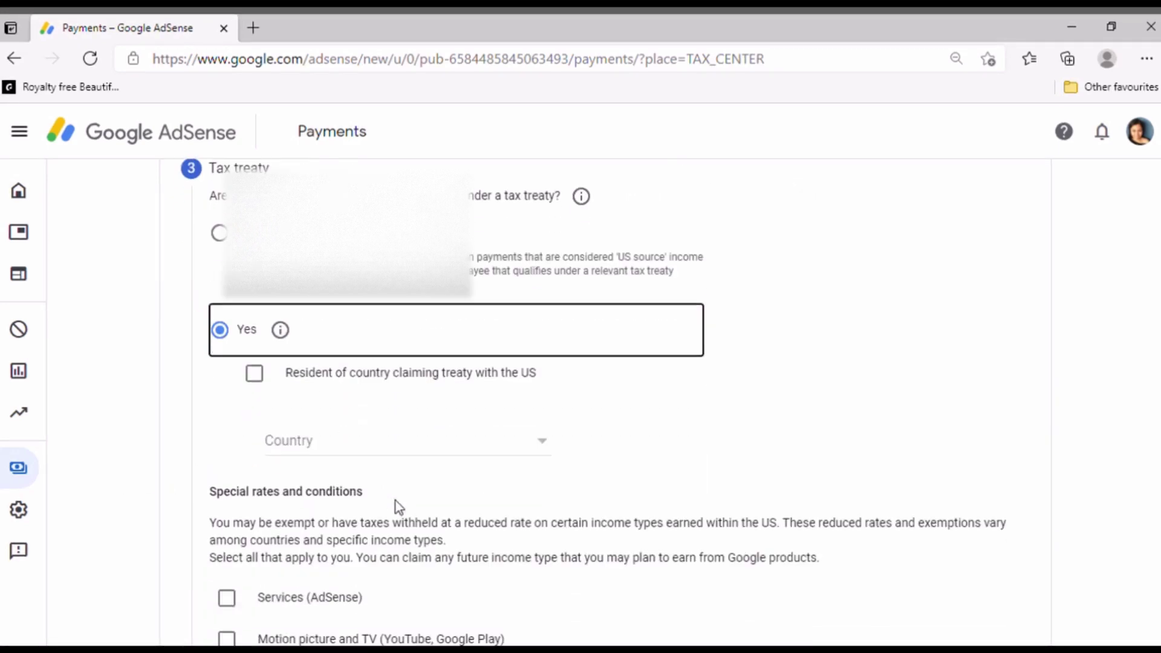
click(255, 369)
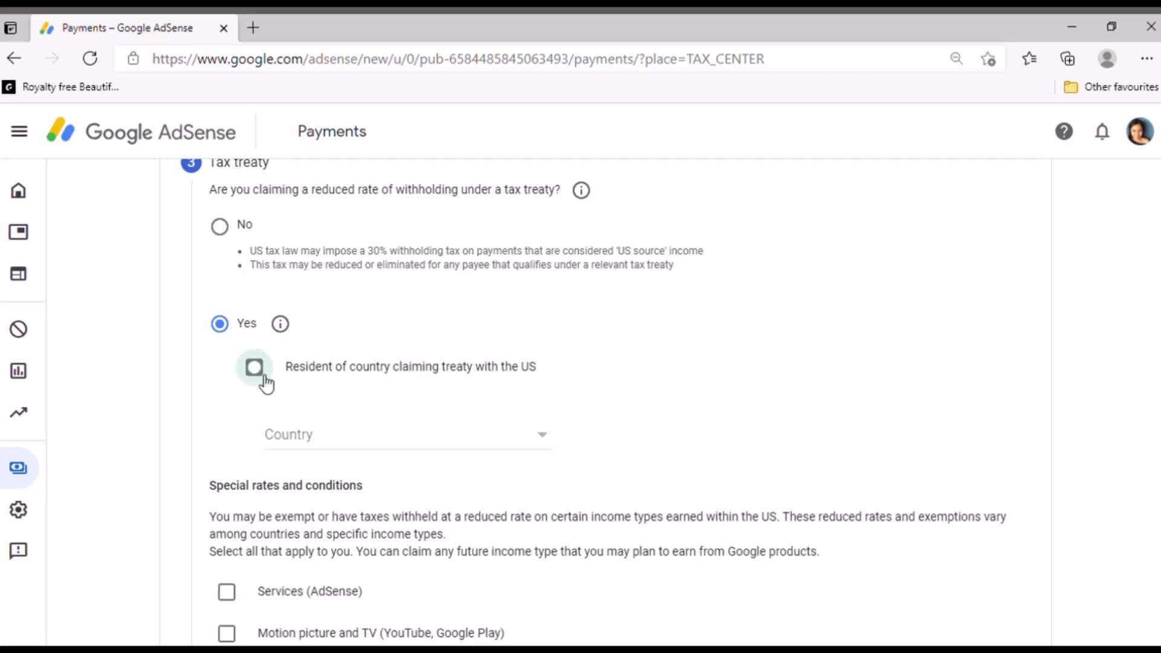
click(542, 447)
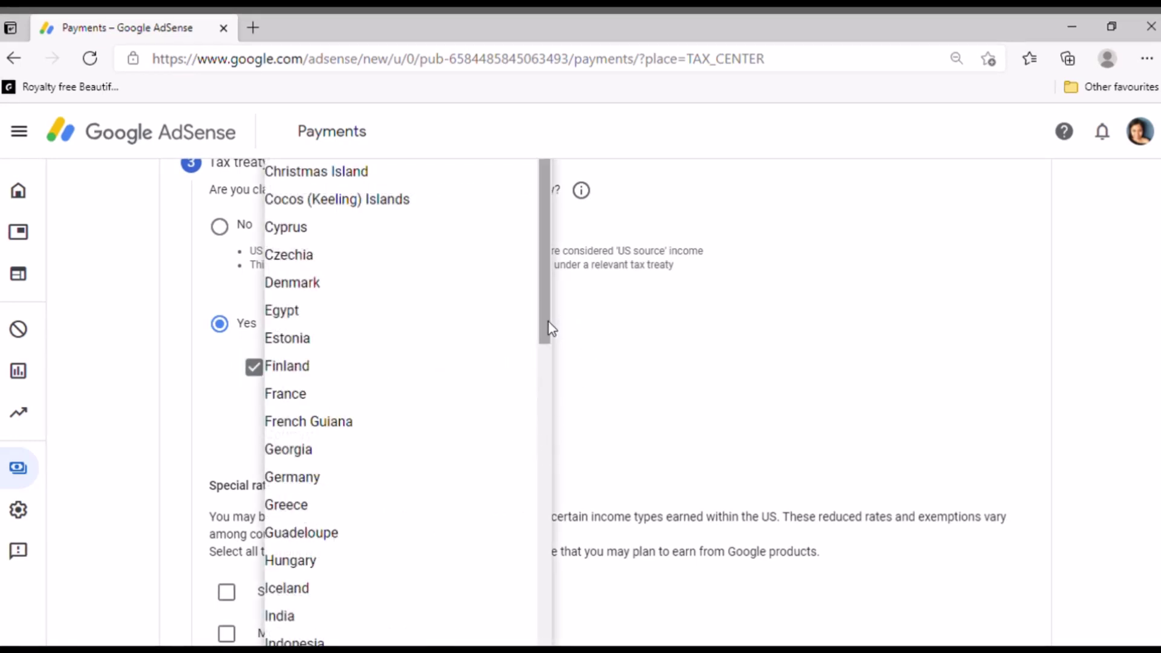
drag(547, 329, 552, 612)
scroll(448, 514, down, 10)
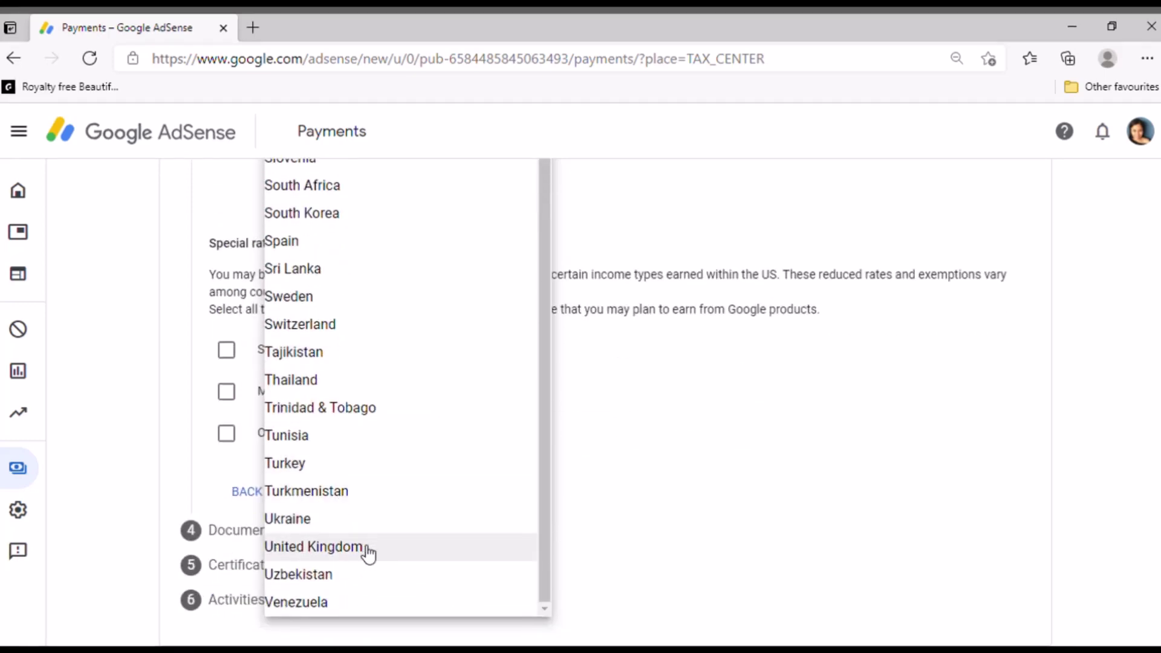
click(368, 548)
scroll(564, 433, up, 1)
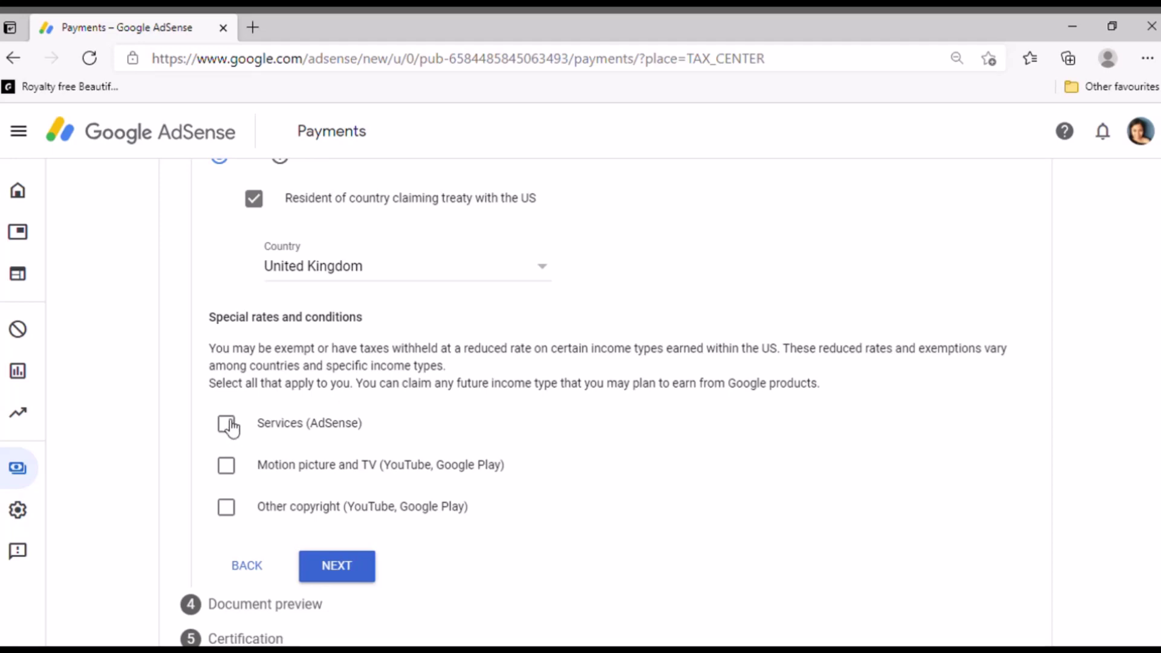
Claim Services under Article 7 paragraph 1 at 0% and confirm meeting its terms
click(228, 424)
scroll(545, 447, down, 1)
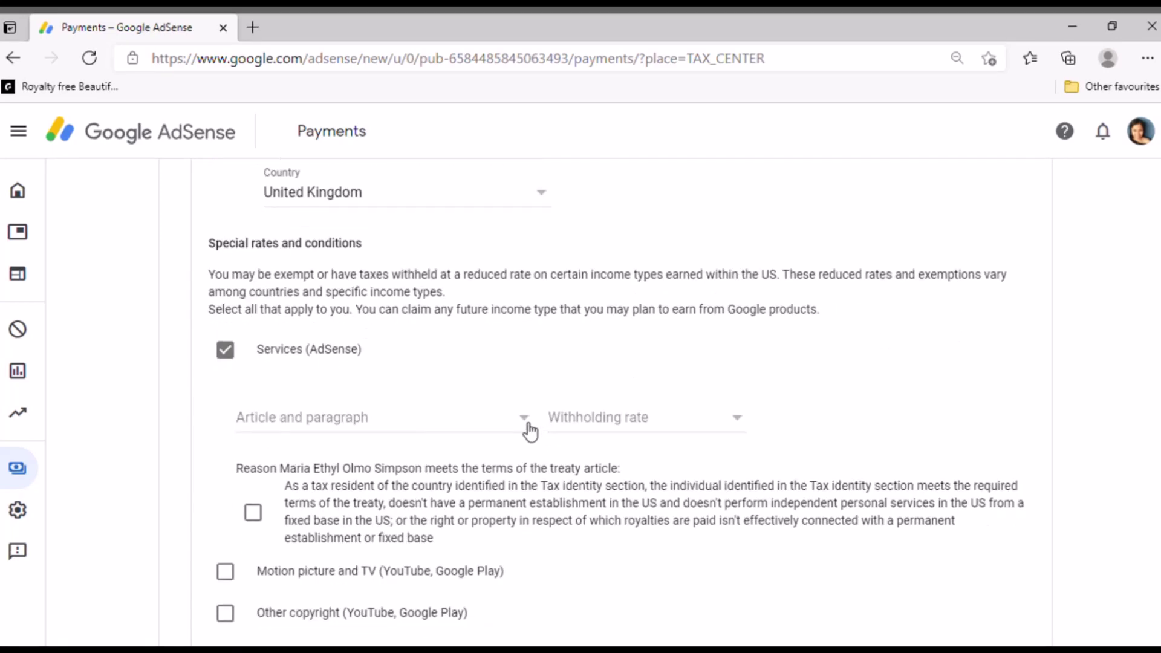
click(530, 432)
click(383, 446)
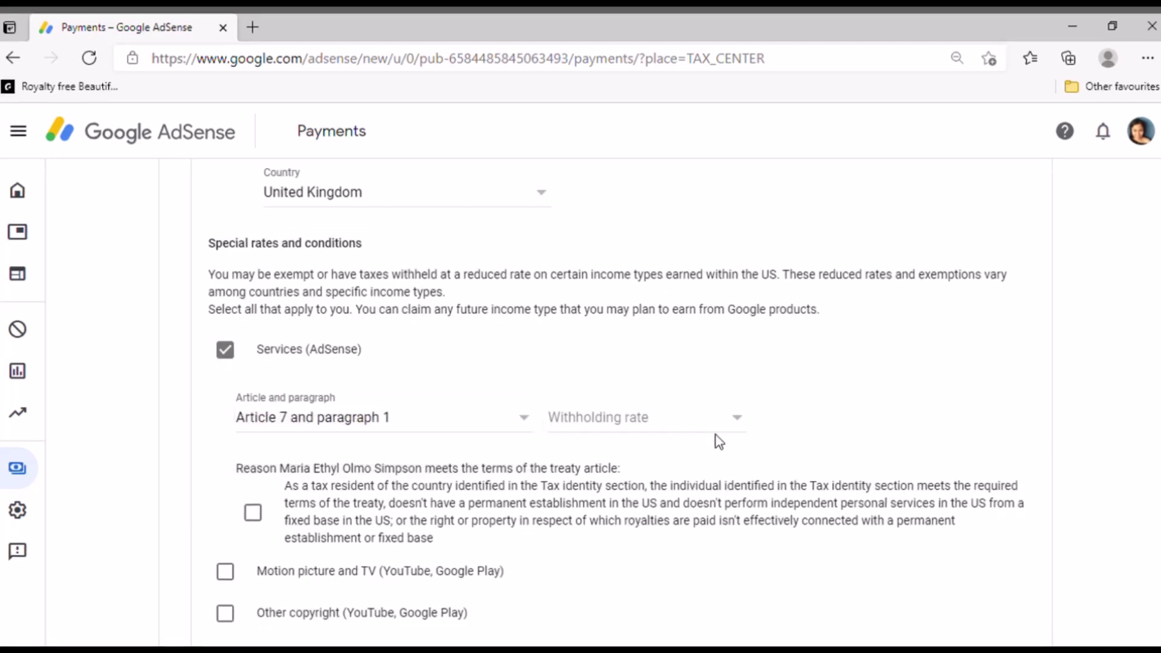
click(741, 425)
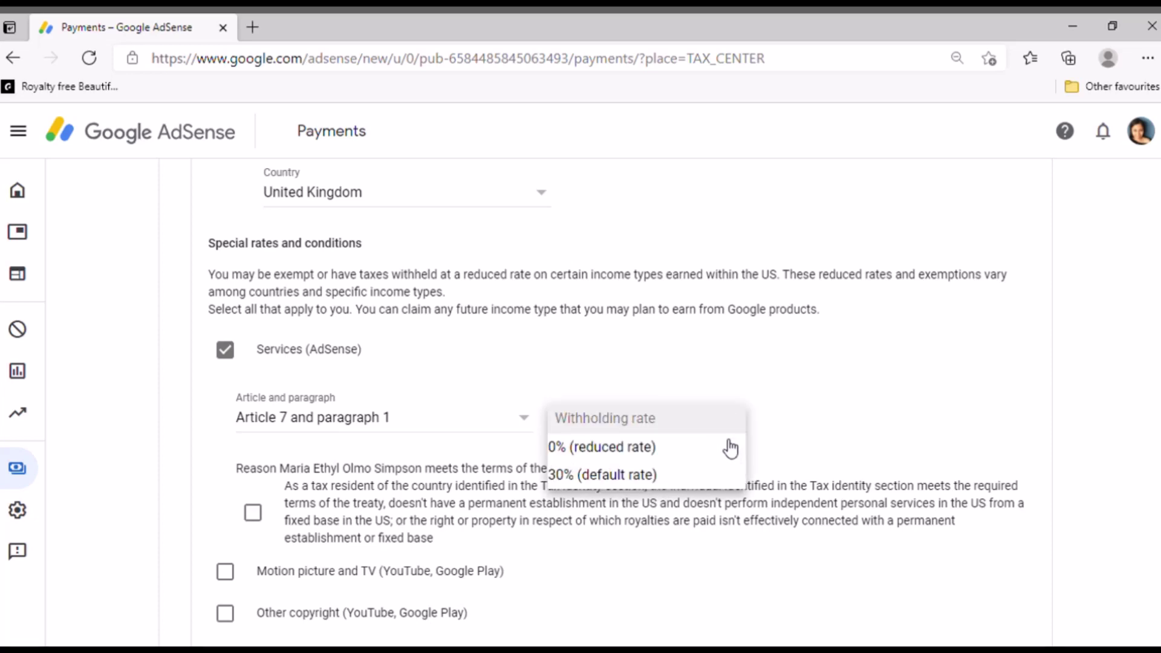
click(559, 448)
scroll(551, 448, down, 1)
click(309, 450)
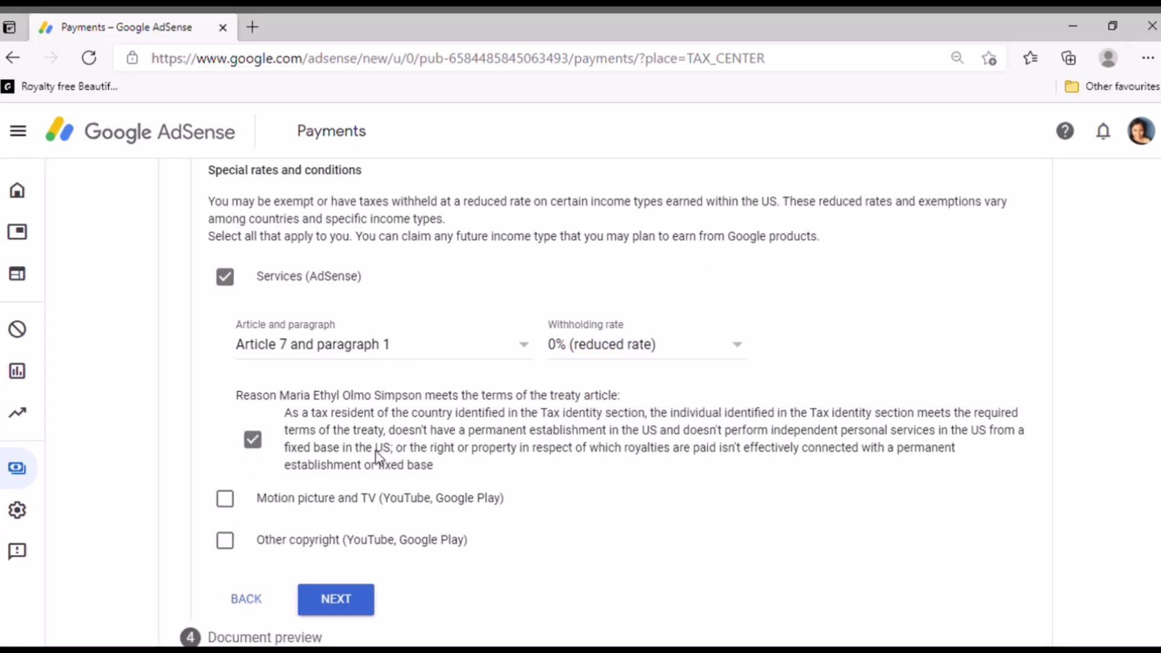
scroll(315, 447, down, 2)
Claim Motion picture and TV under Article 12 paragraph 1 at 0% and confirm its terms
click(228, 396)
scroll(424, 415, down, 1)
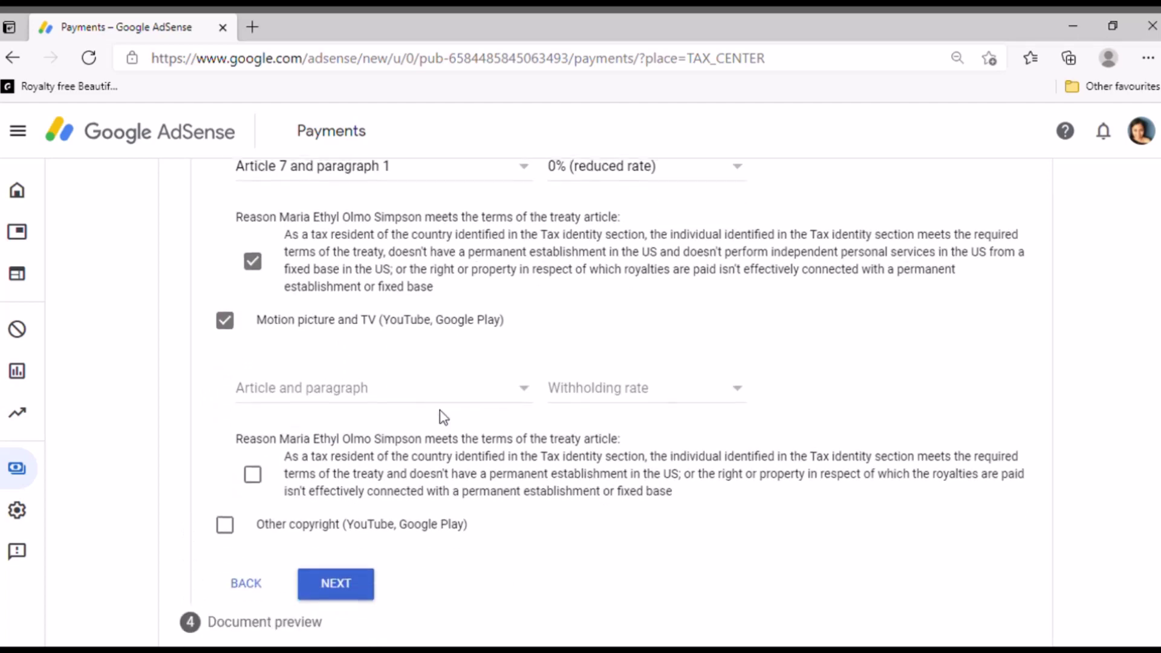
click(522, 388)
click(376, 415)
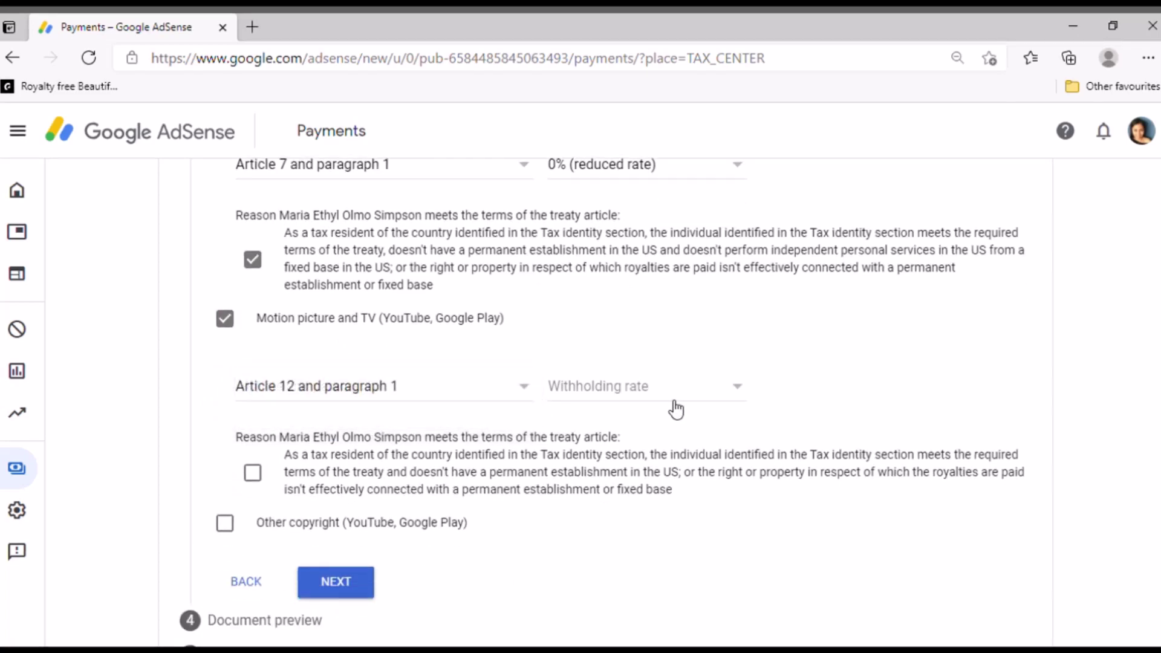
click(741, 390)
click(629, 416)
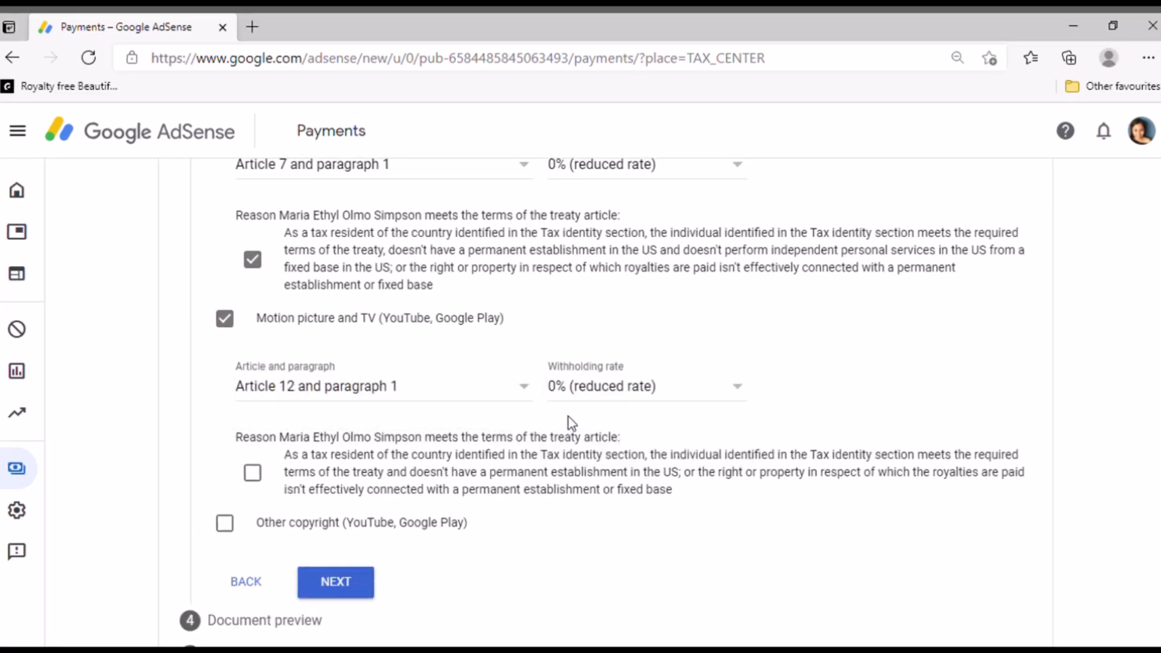
scroll(572, 424, down, 1)
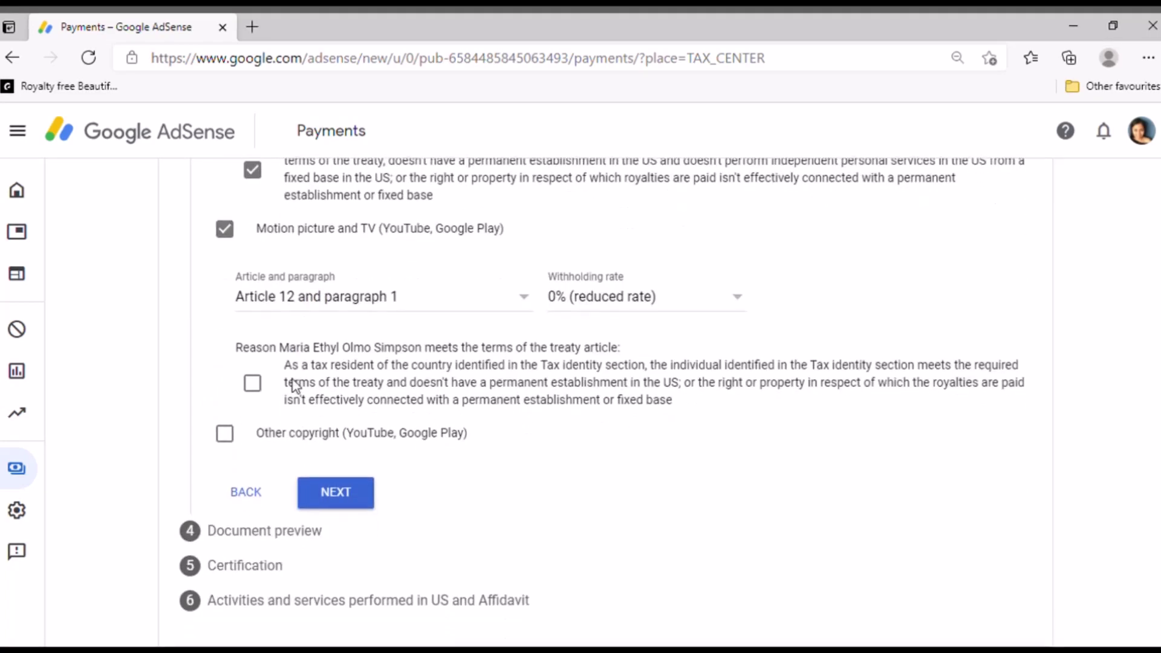
click(257, 387)
Claim Other copyright under Article 12 paragraph 1 at 0%, confirm the reason, and continue
click(224, 434)
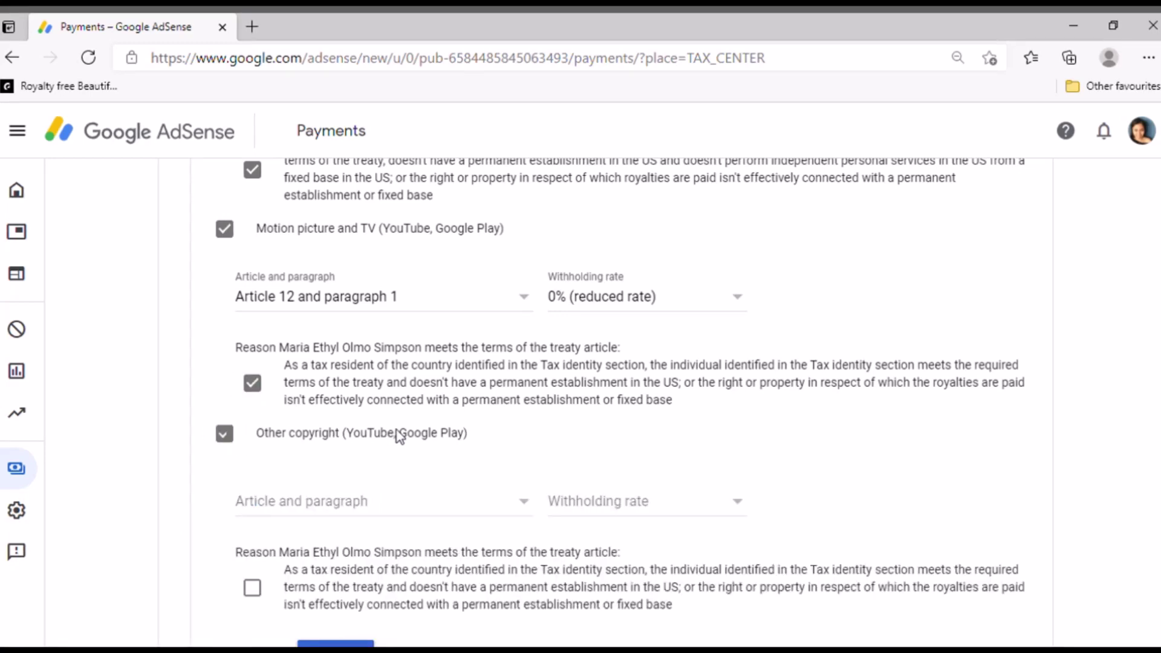
scroll(513, 436, down, 2)
click(527, 361)
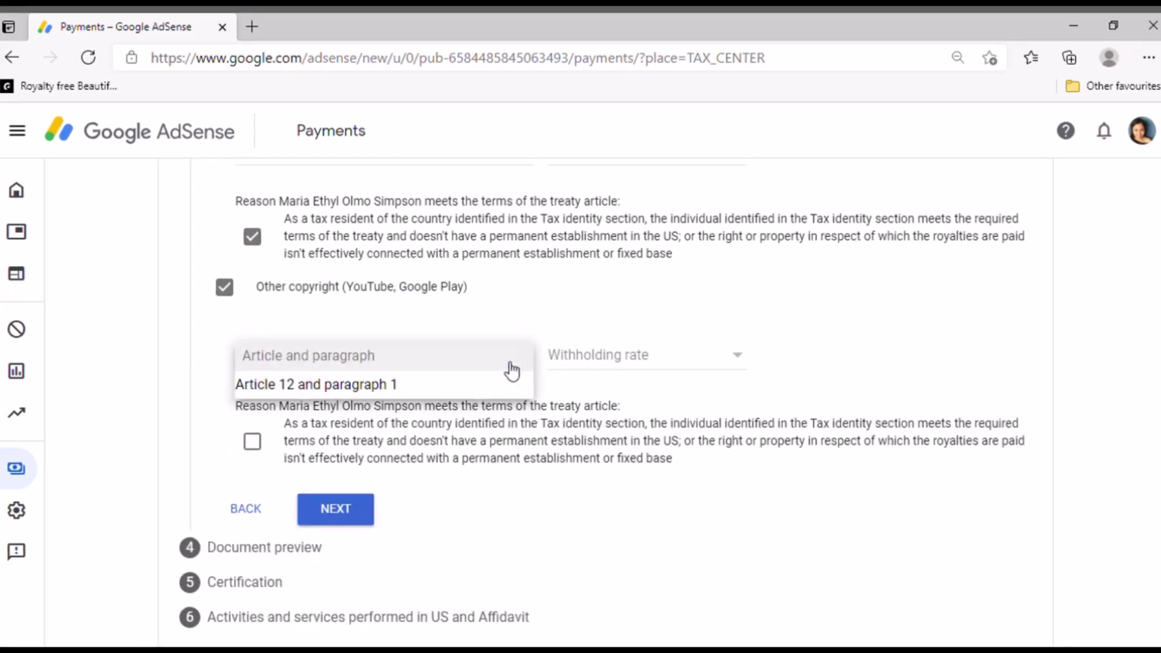
click(389, 383)
click(738, 358)
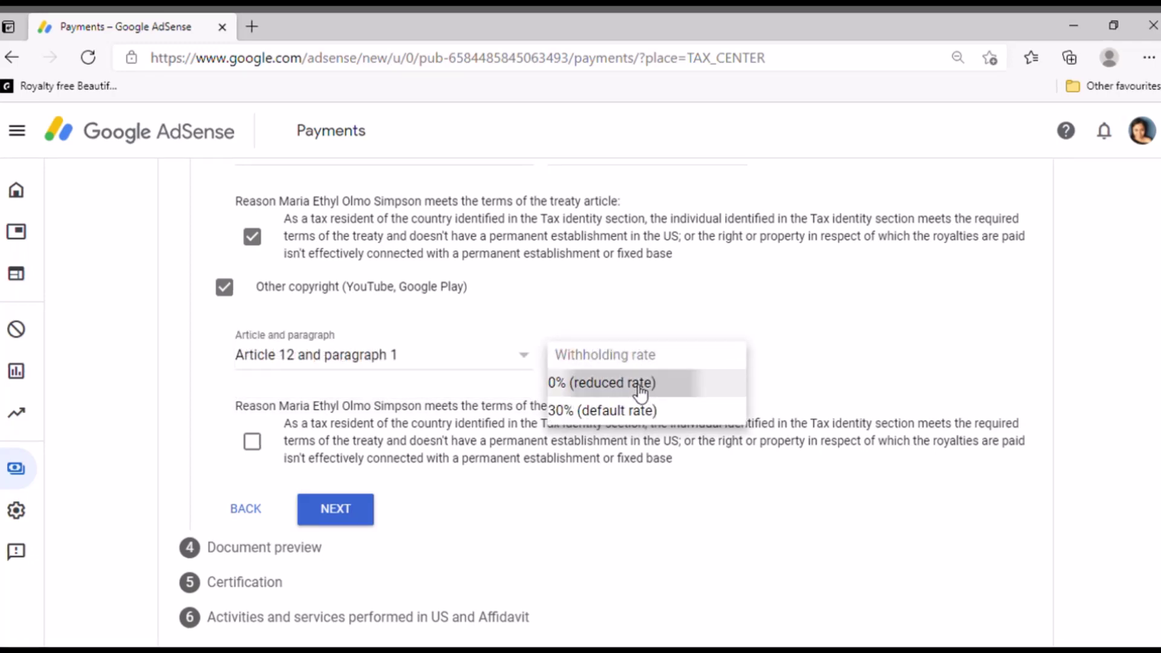
click(637, 390)
scroll(661, 424, down, 1)
click(253, 424)
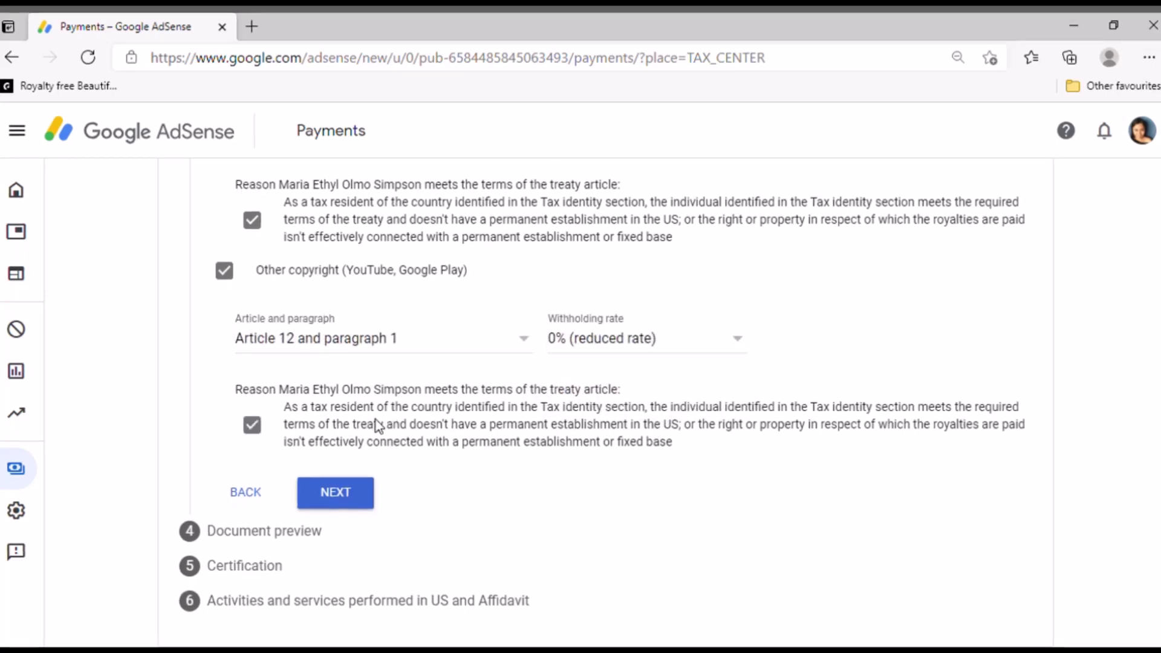
click(342, 499)
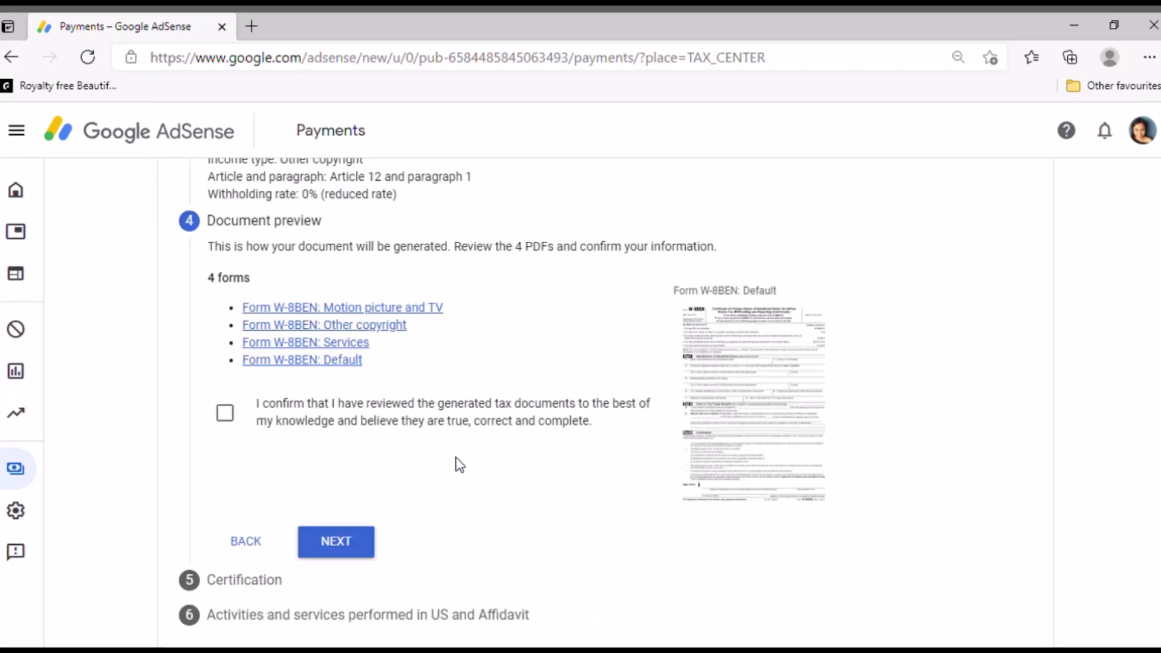
Scroll through the Document preview to review the treaty summary and the four form links
scroll(511, 363, up, 9)
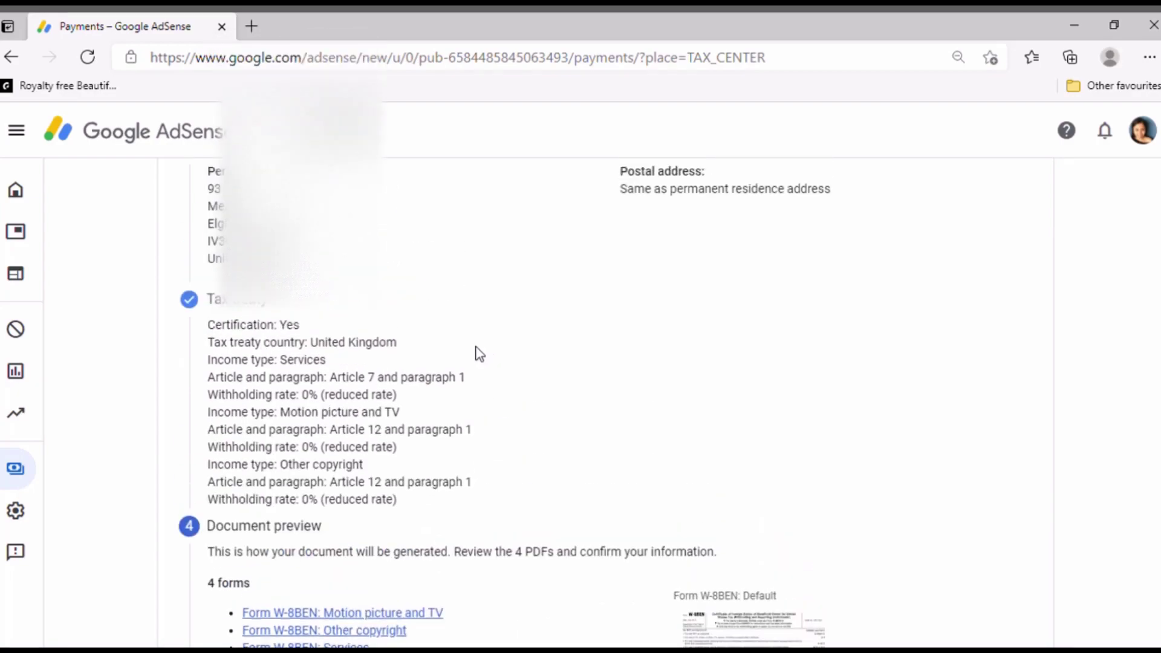
scroll(478, 357, down, 9)
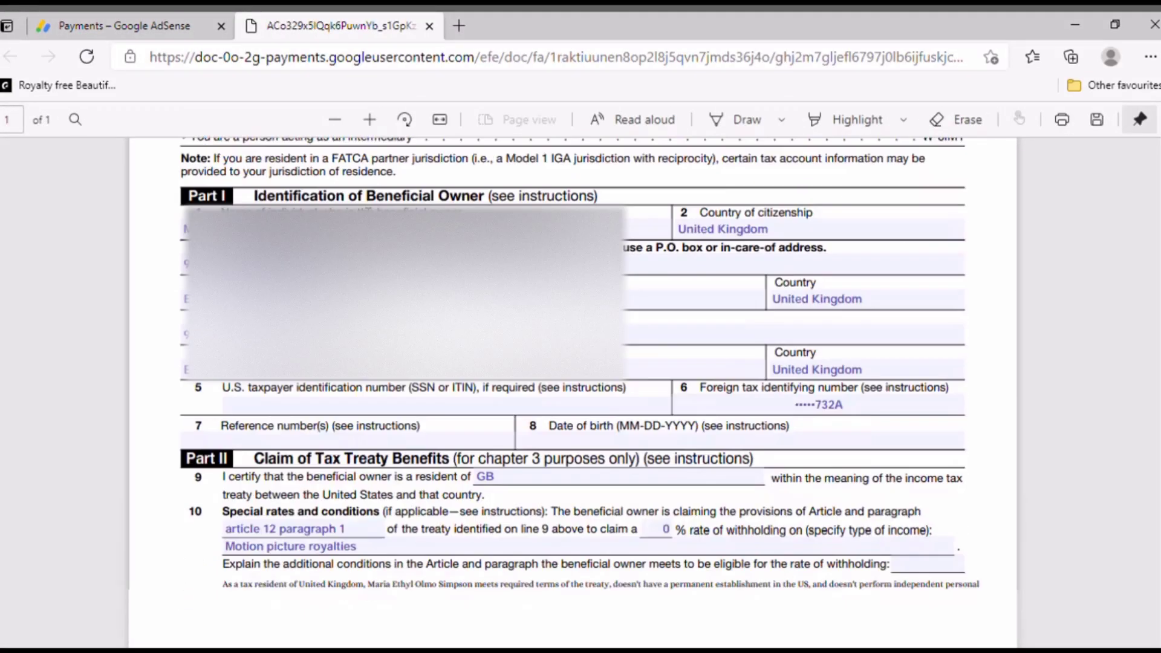
scroll(573, 387, down, 2)
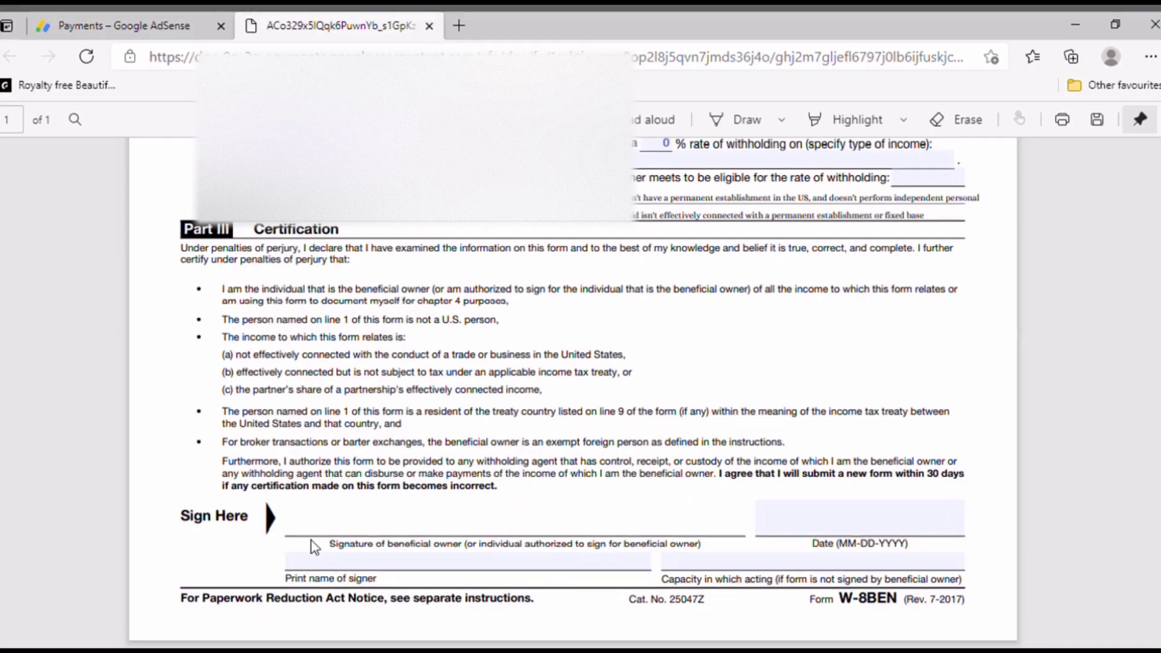
click(429, 26)
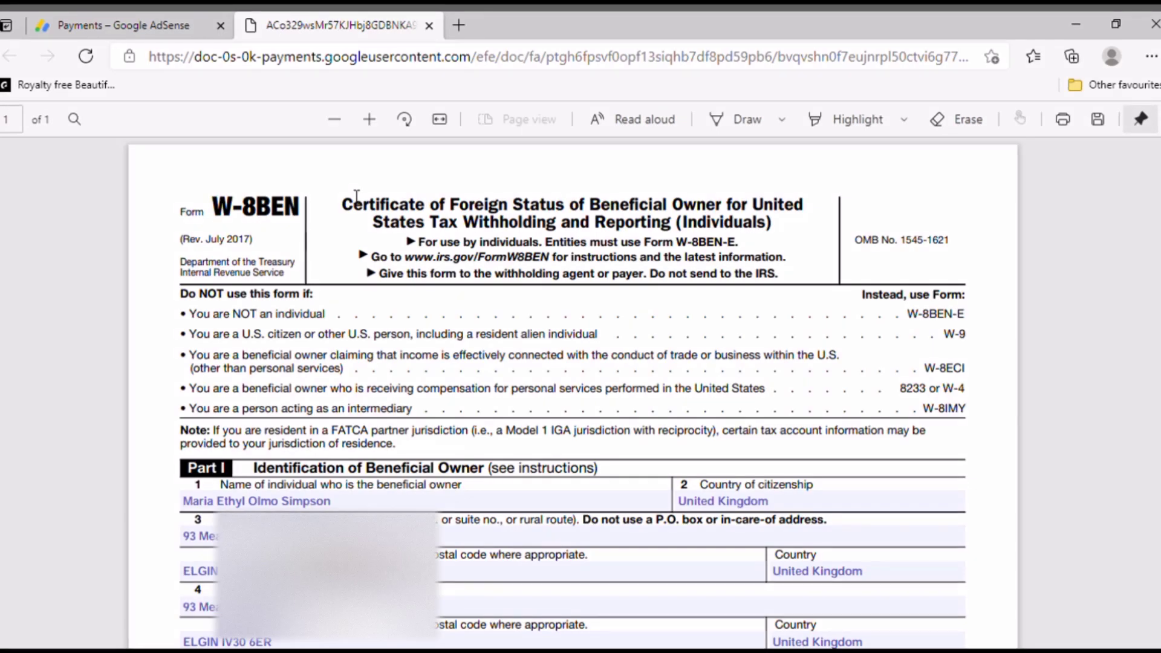
scroll(357, 196, down, 10)
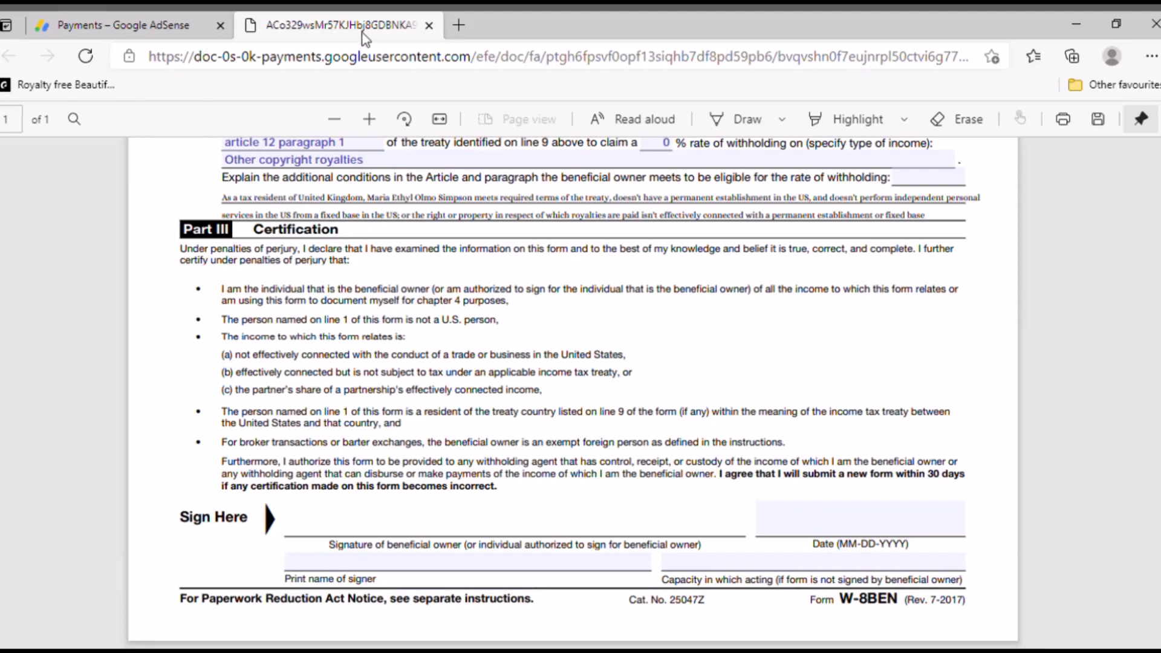
scroll(458, 187, up, 3)
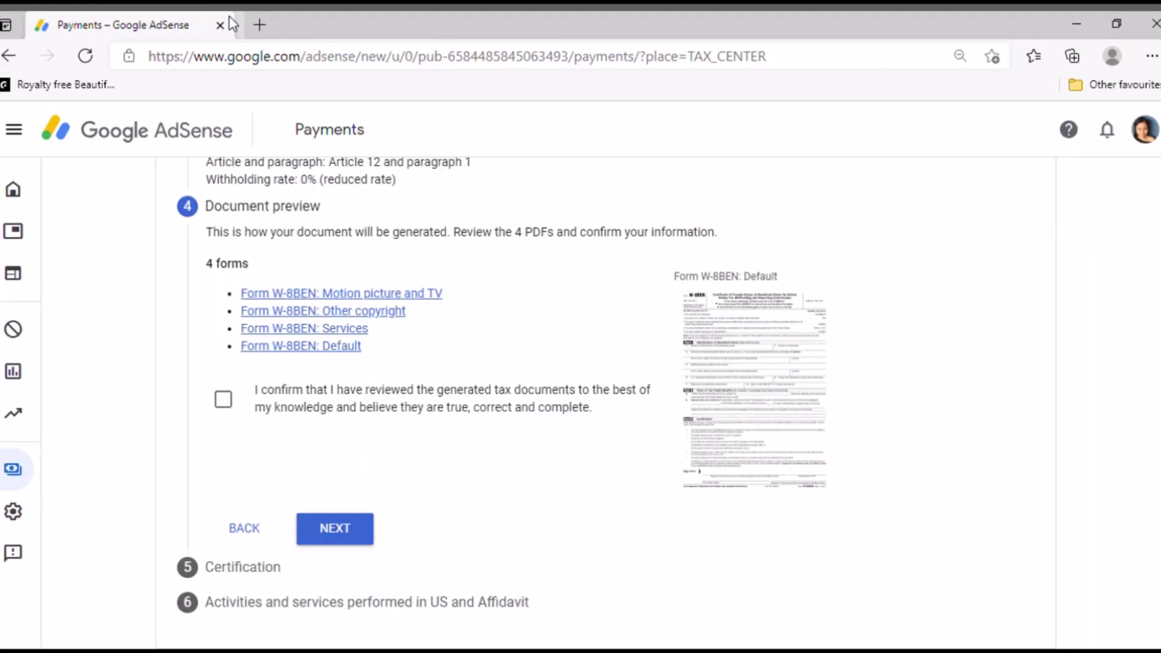
Close the Other copyright form, confirm the four forms were reviewed, and reach the signature section
click(429, 26)
click(223, 403)
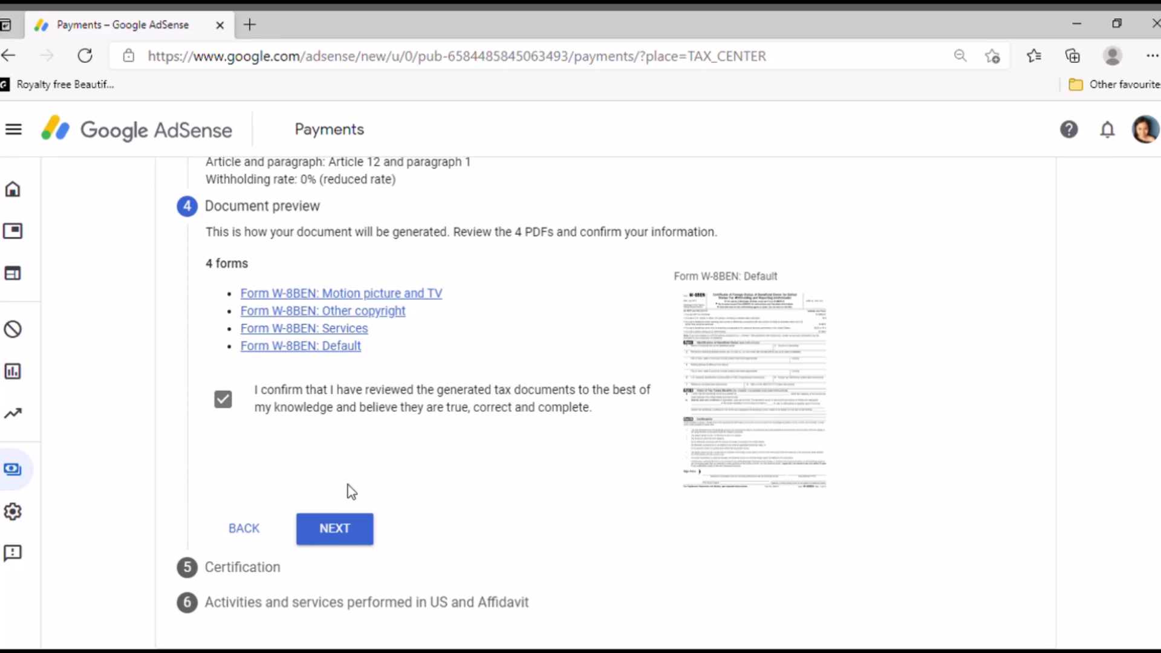
click(343, 532)
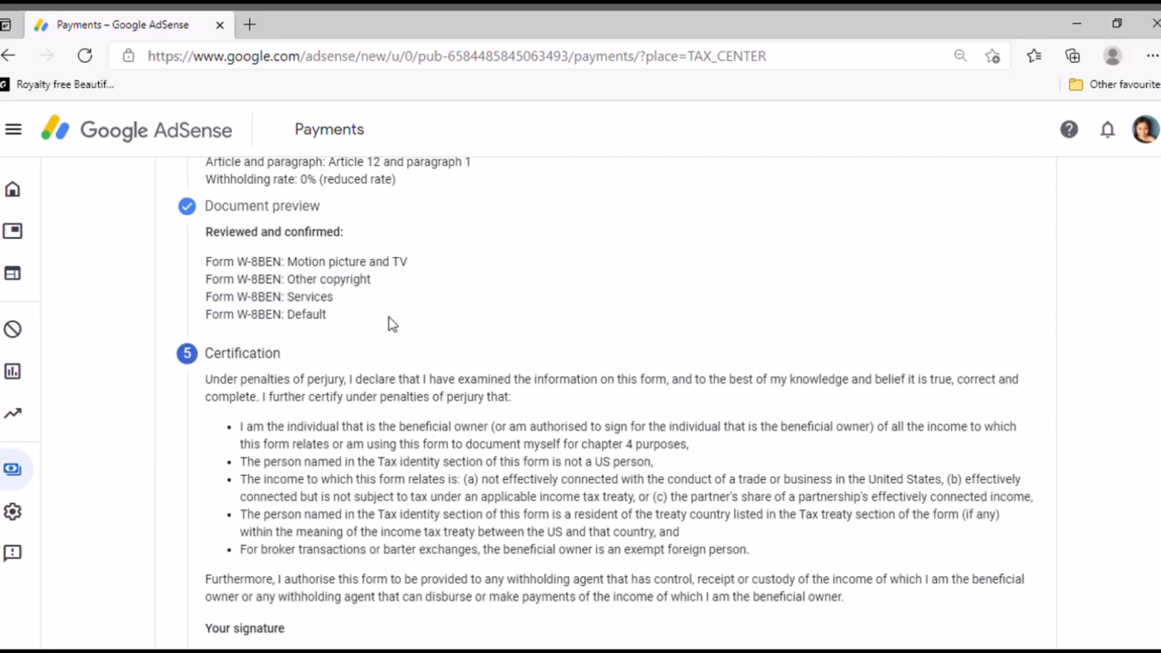
scroll(376, 315, up, 1)
scroll(376, 314, up, 3)
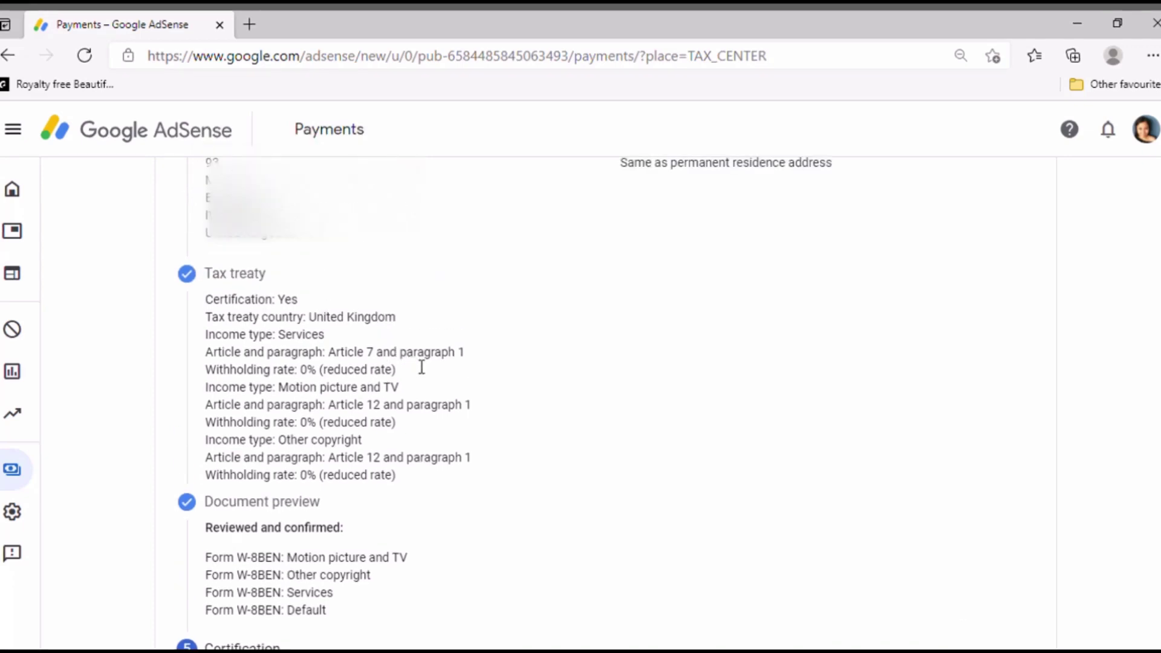
scroll(422, 367, down, 4)
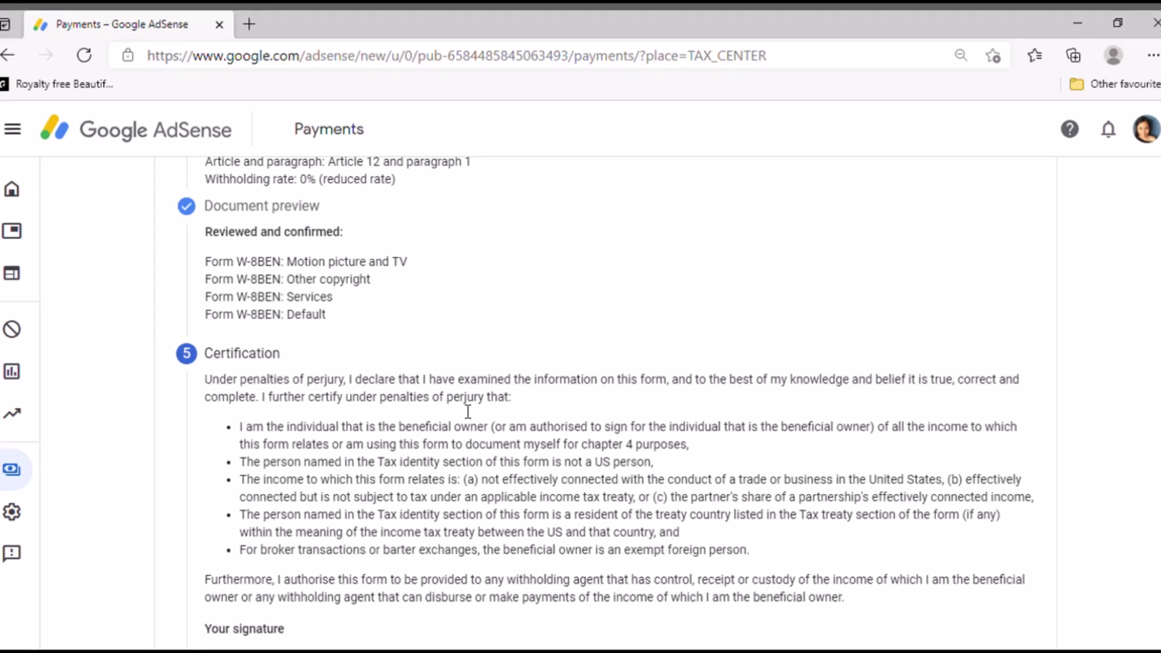
scroll(468, 411, down, 3)
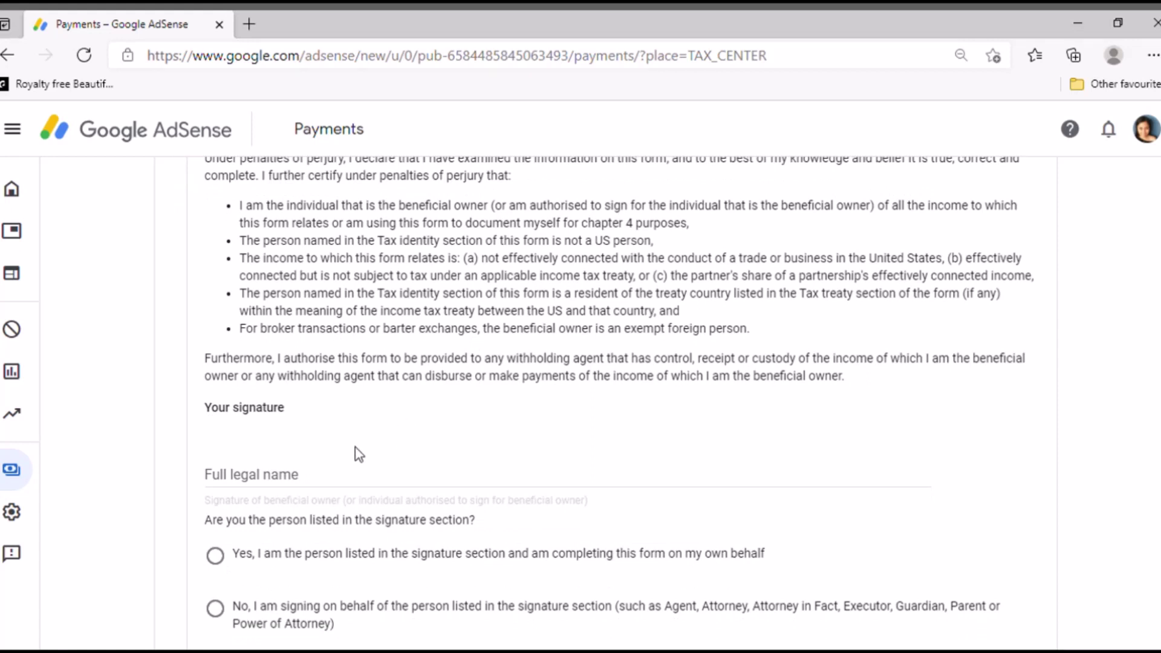
Sign with the full legal name, state you are the person listed, and continue
click(317, 475)
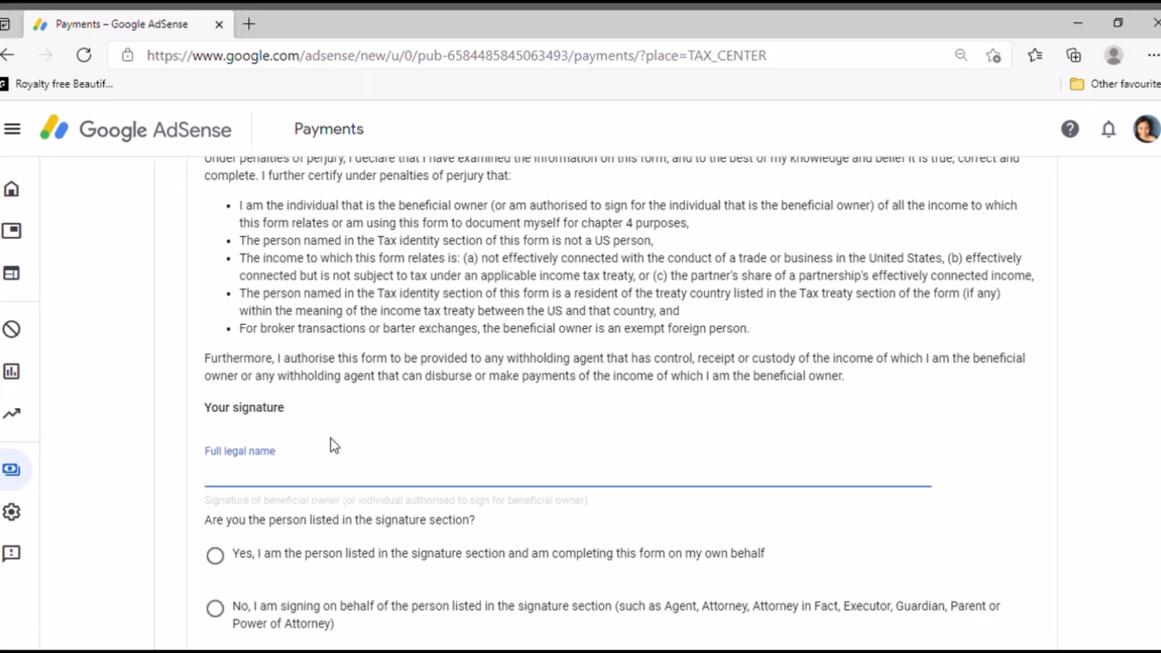
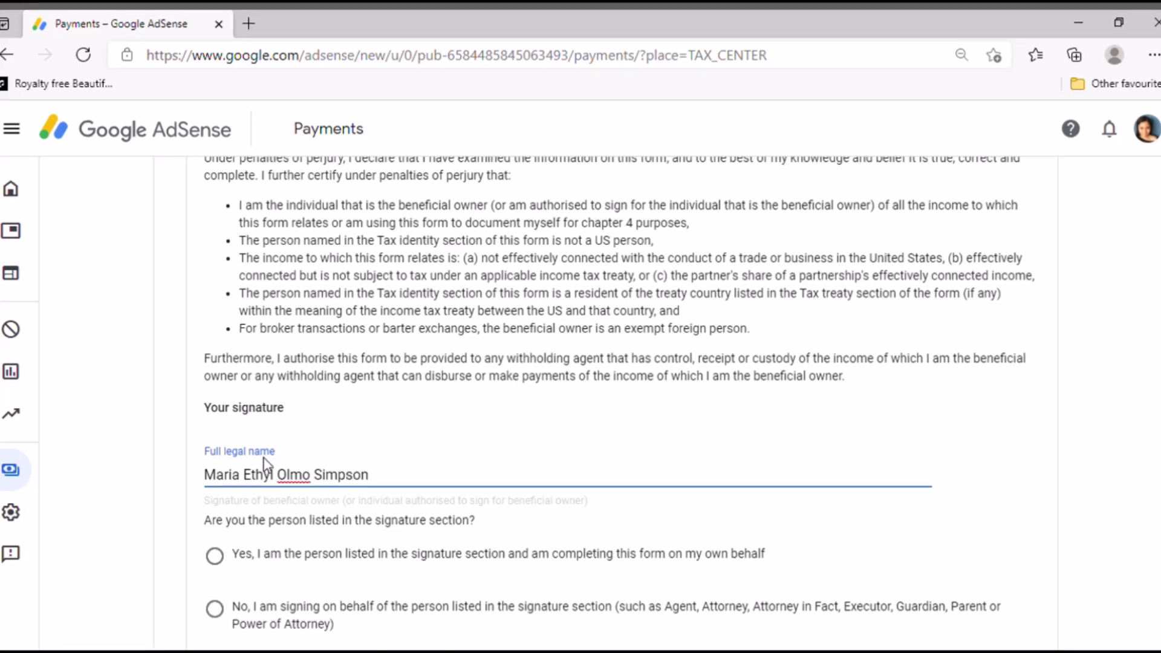
scroll(290, 460, down, 2)
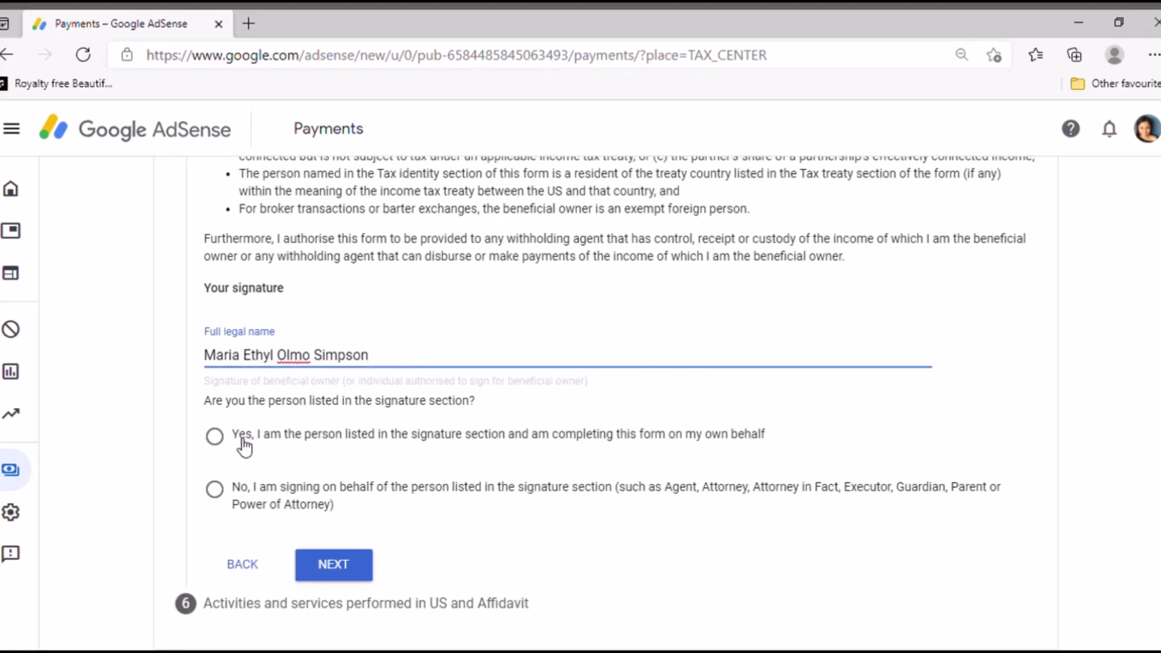
click(223, 445)
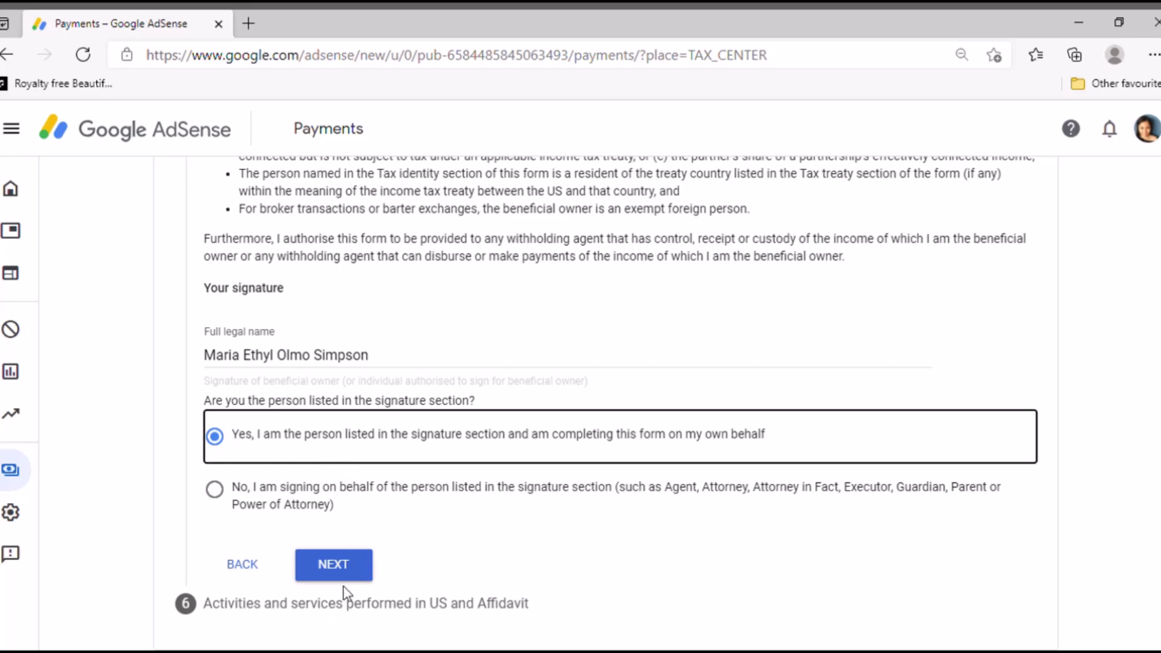
click(357, 566)
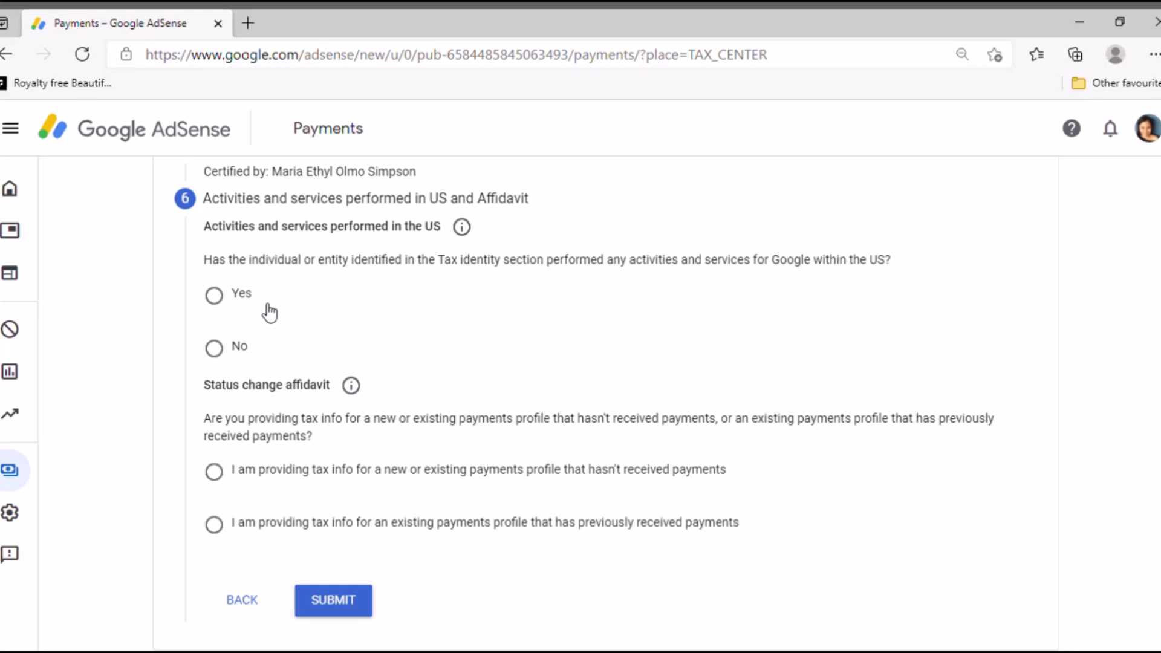
Review the US activities help note, then answer Yes to performing services for Google in the US
click(467, 232)
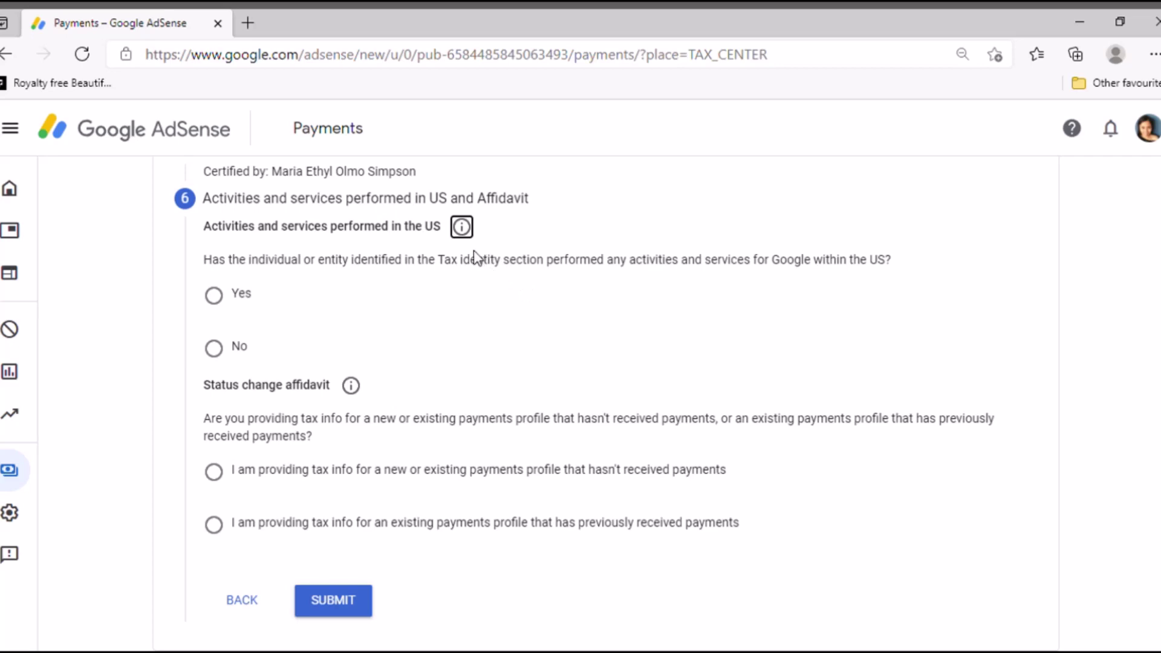
scroll(480, 254, up, 1)
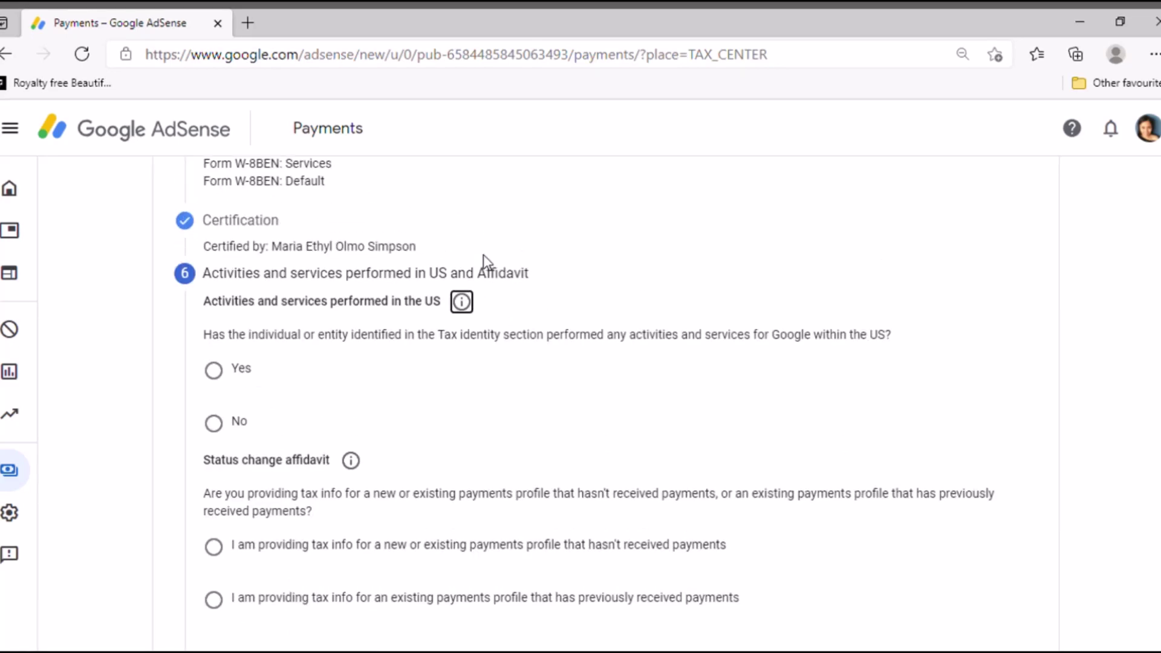
click(466, 305)
scroll(623, 295, up, 3)
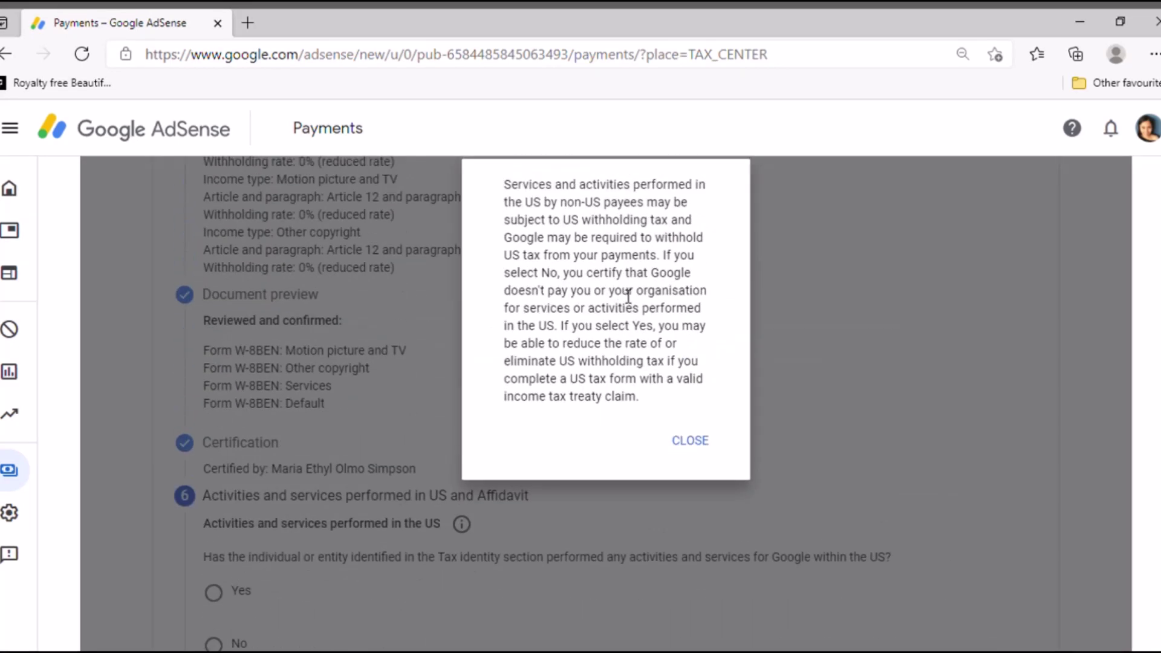
click(693, 441)
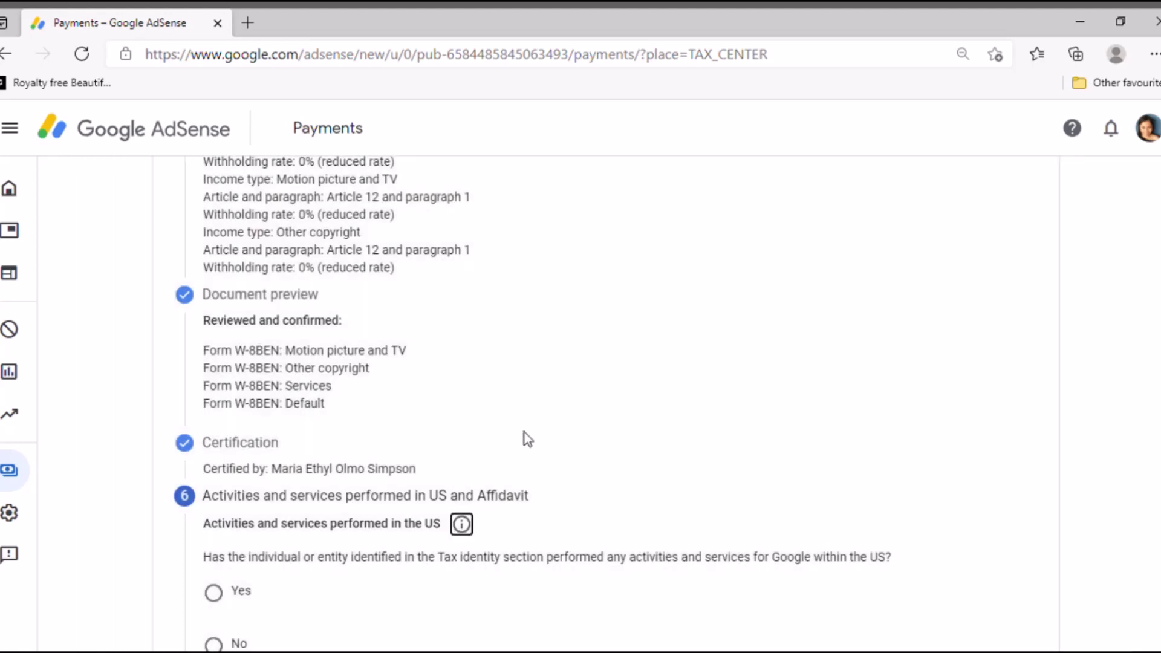
scroll(514, 429, down, 2)
click(219, 448)
scroll(363, 435, down, 2)
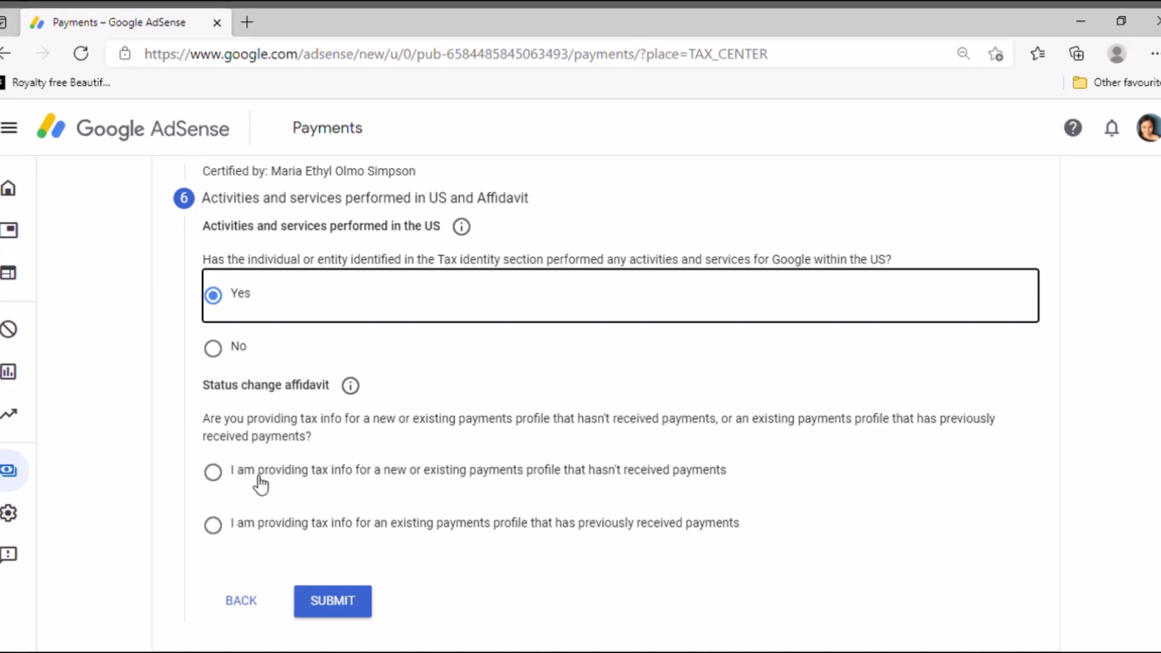
Mark the tax info as for a profile that hasn't received payments and submit the W-8BEN
click(225, 481)
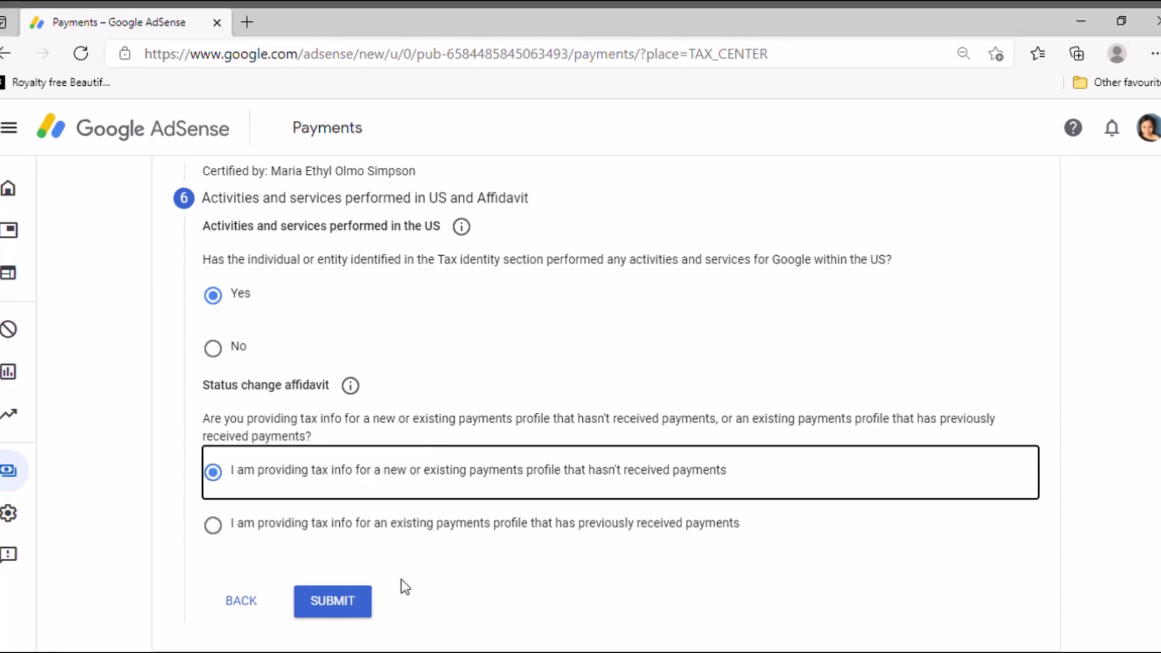
click(341, 607)
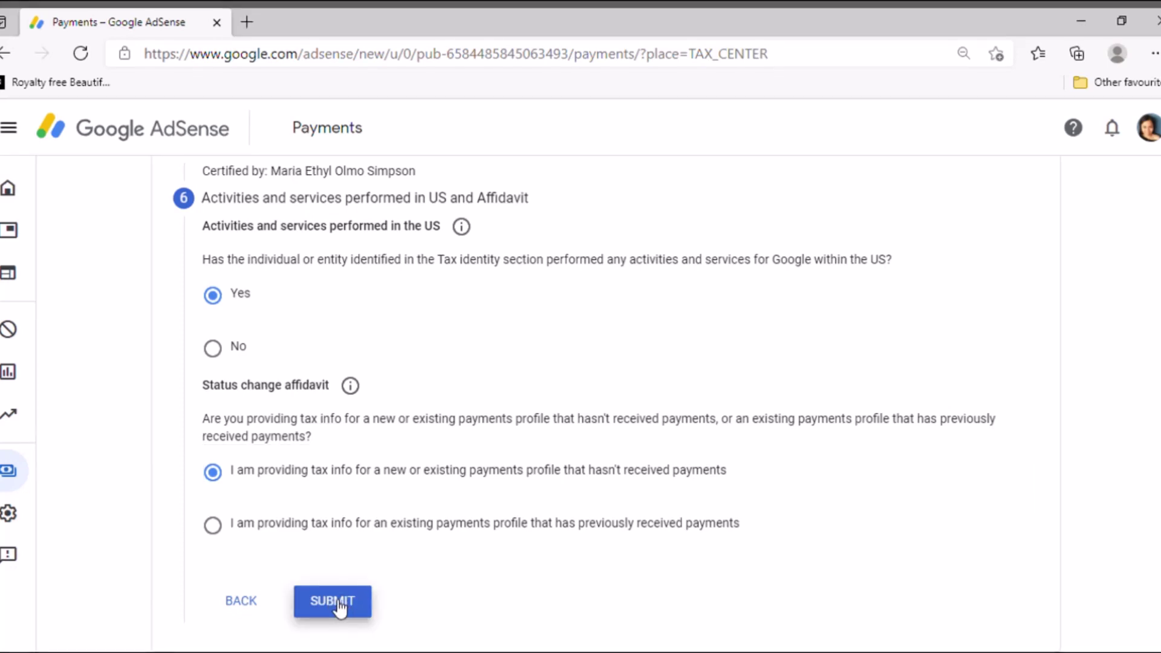